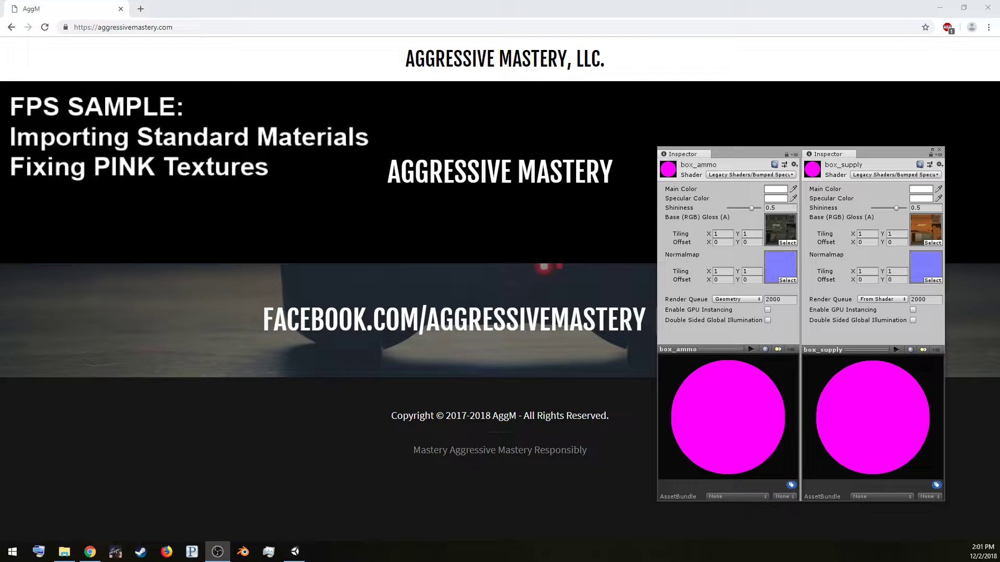
- Change the box_ammo material's shader to HDRenderPipeline/Lit
click(786, 175)
mouse_move(762, 300)
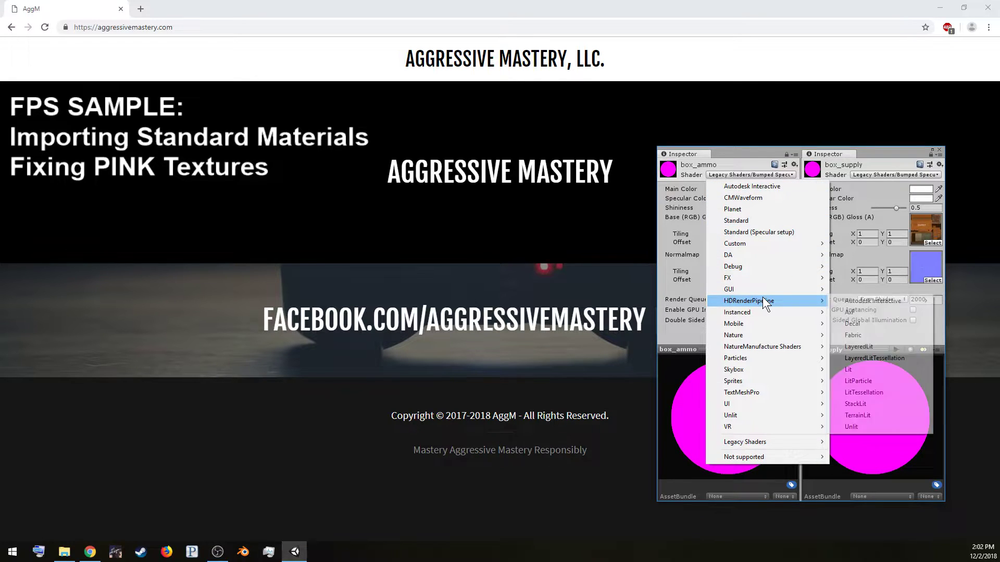
click(871, 370)
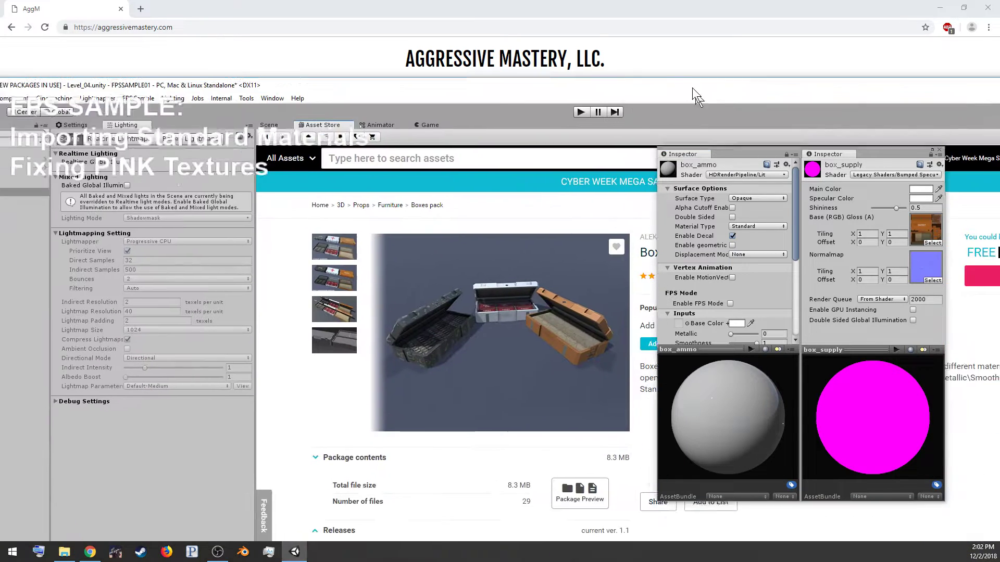
- Switch to the maximized Unity editor and move the floating Inspector pair off the Asset Store page
key(alt+Tab)
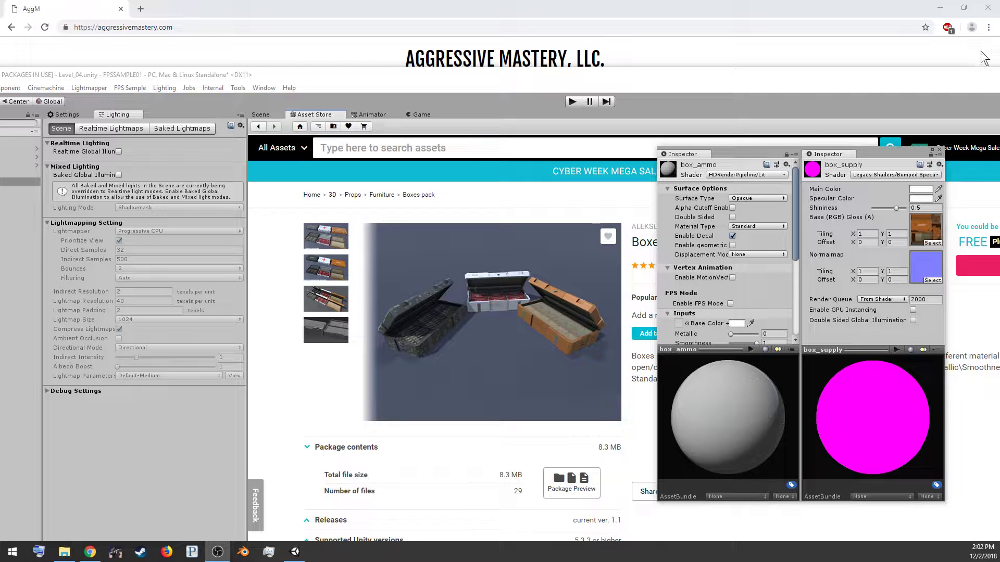
click(663, 88)
double_click(546, 73)
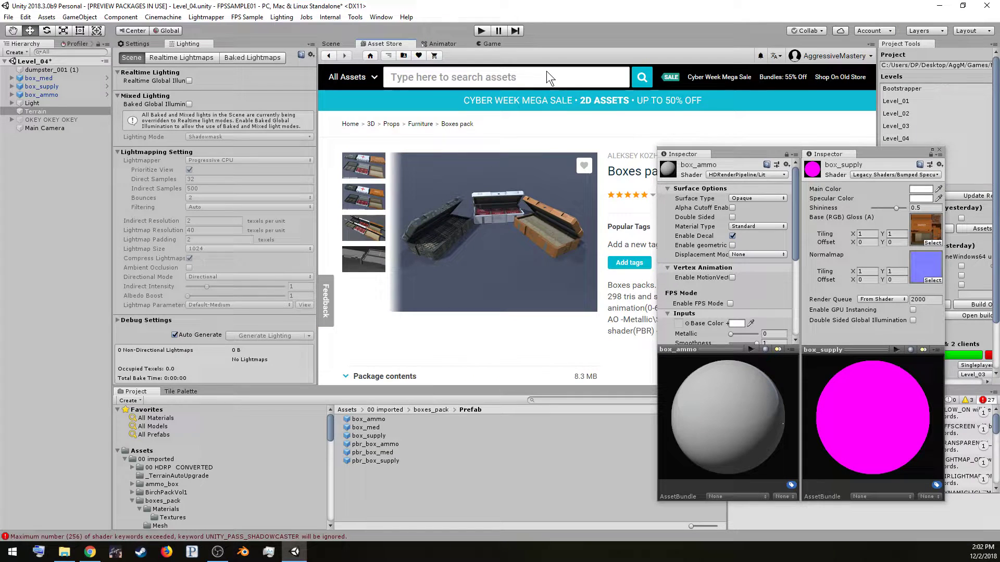
drag(873, 150, 999, 198)
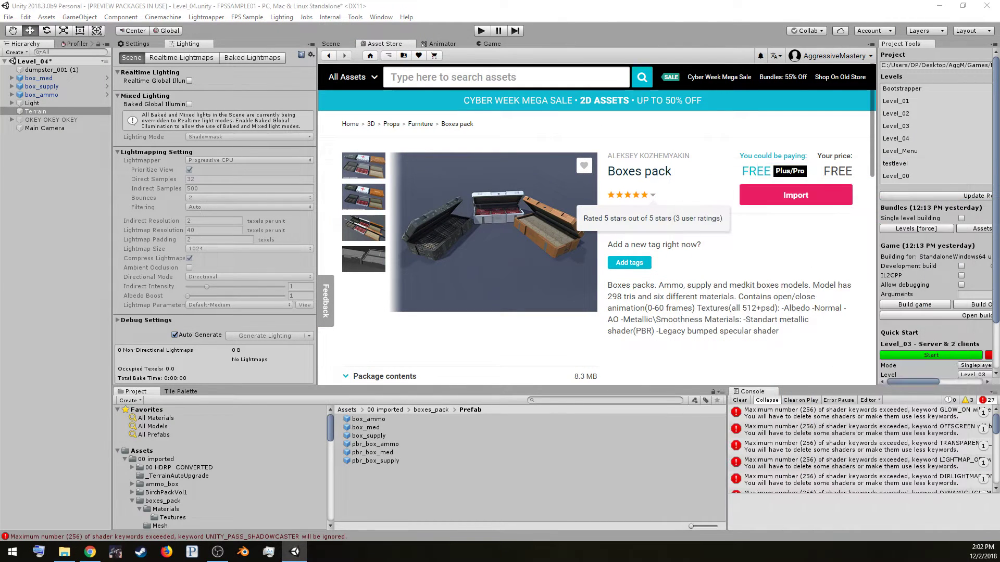
- Compare the boxes placed in the scene with the Boxes pack page in the Asset Store
click(331, 44)
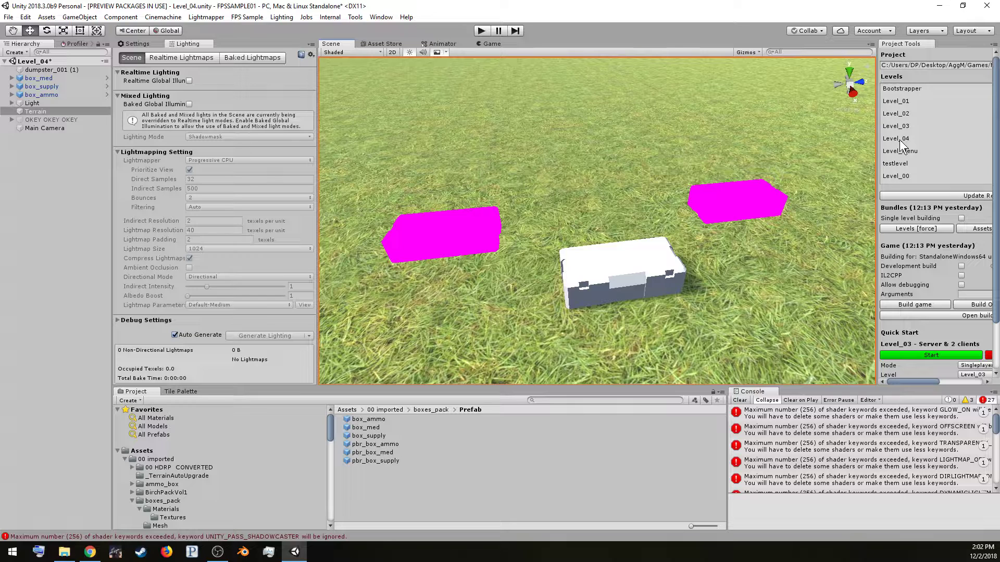
click(384, 44)
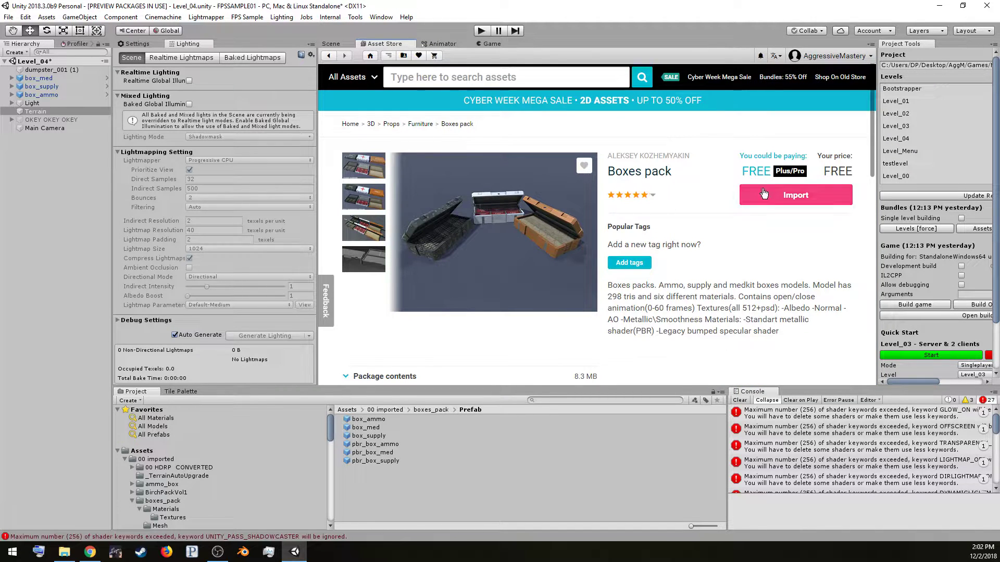
click(329, 45)
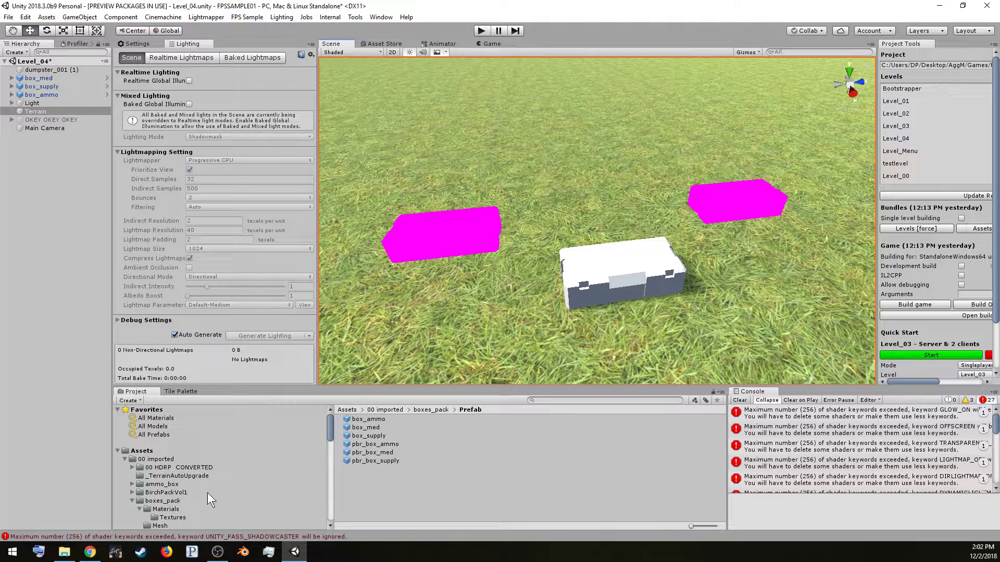
- Open the boxes_pack Prefab folder and select the white ammo box in the scene, with the floating Inspectors back in view
click(167, 502)
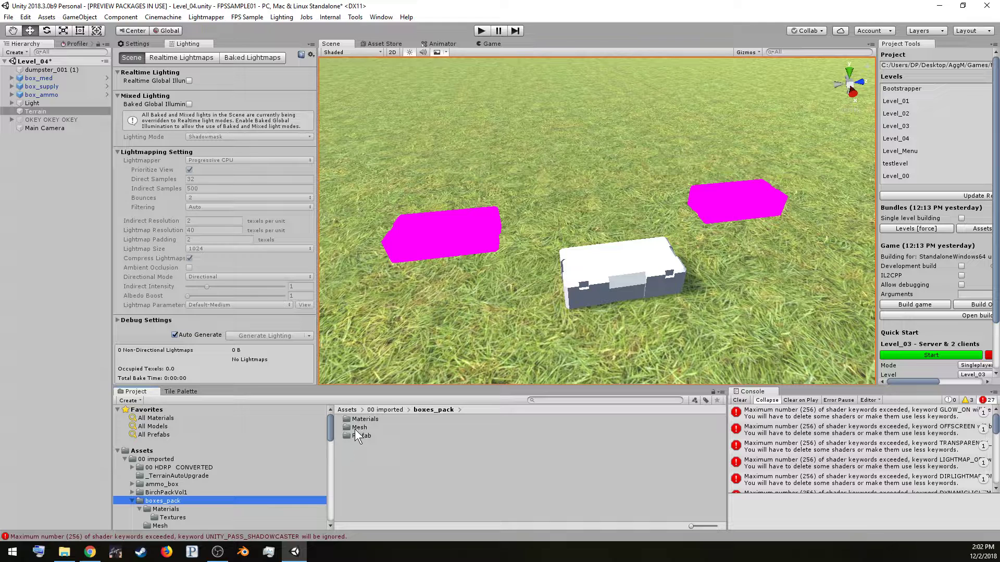
double_click(354, 429)
click(180, 501)
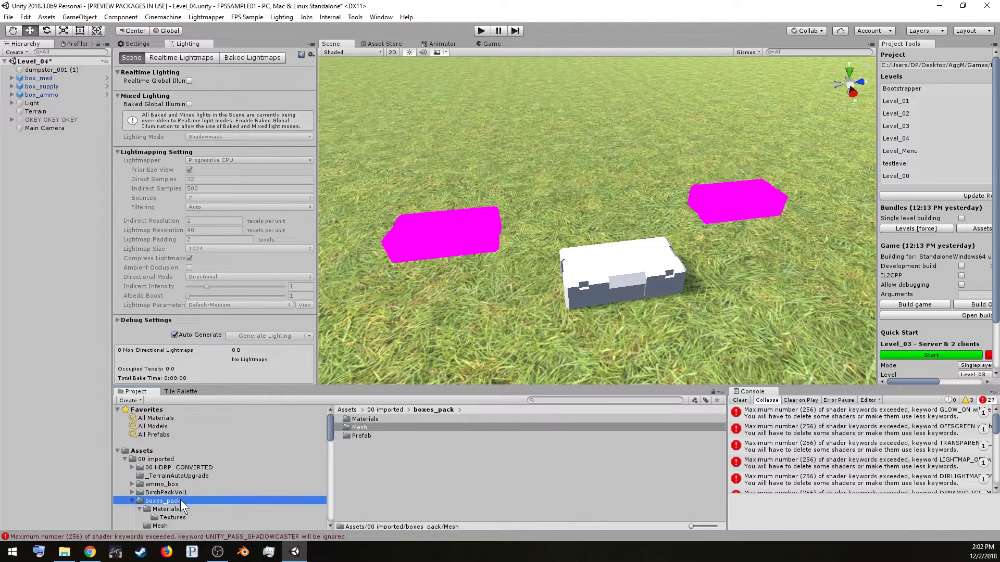
double_click(359, 436)
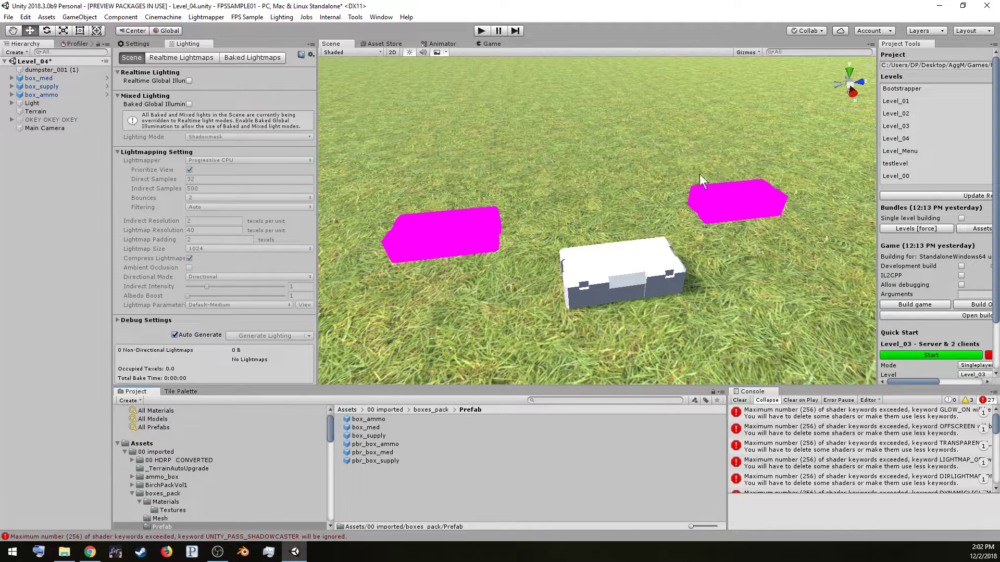
click(605, 292)
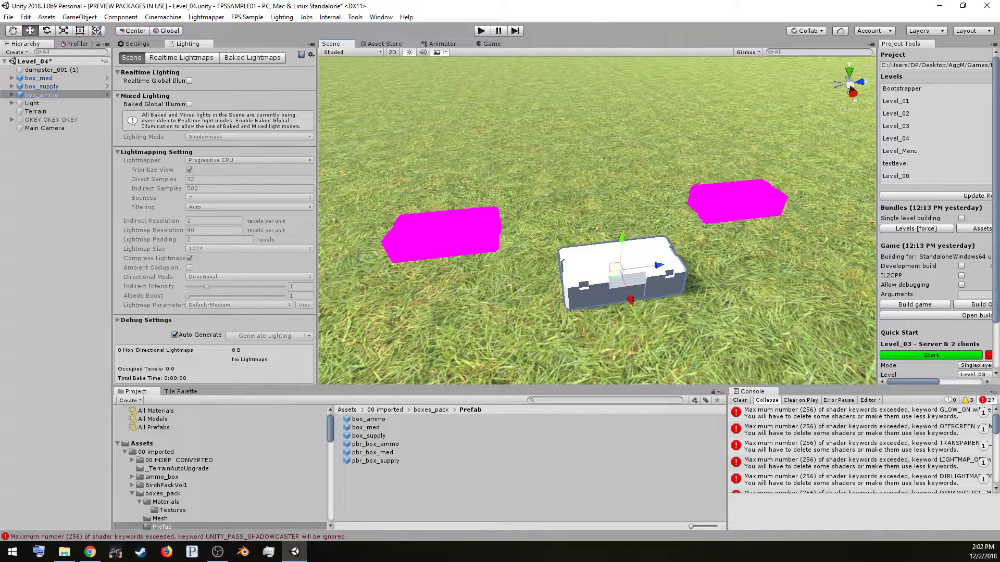
drag(999, 234, 574, 115)
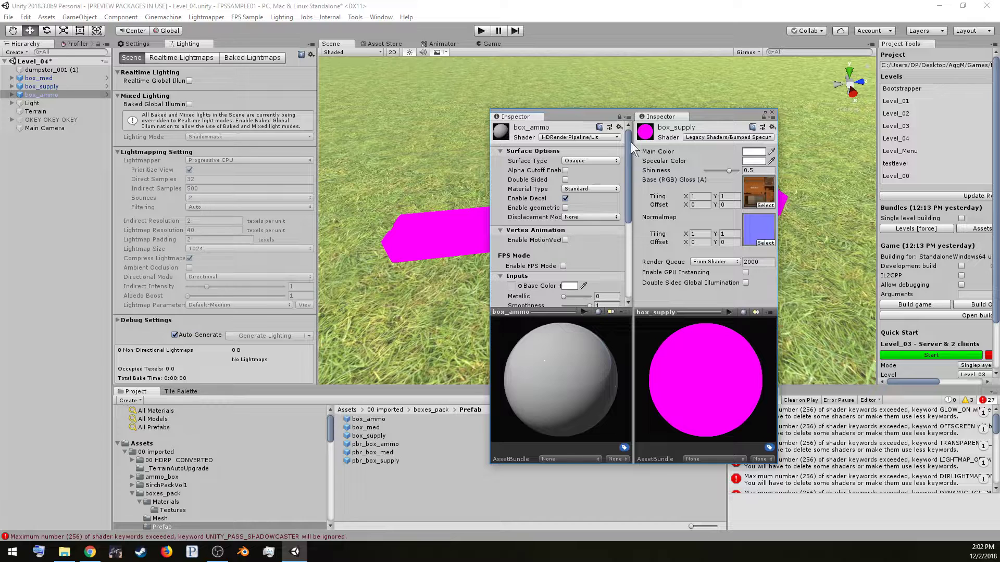
- Check which legacy shader the box_supply material uses, leaving its shader selection as it is
click(696, 137)
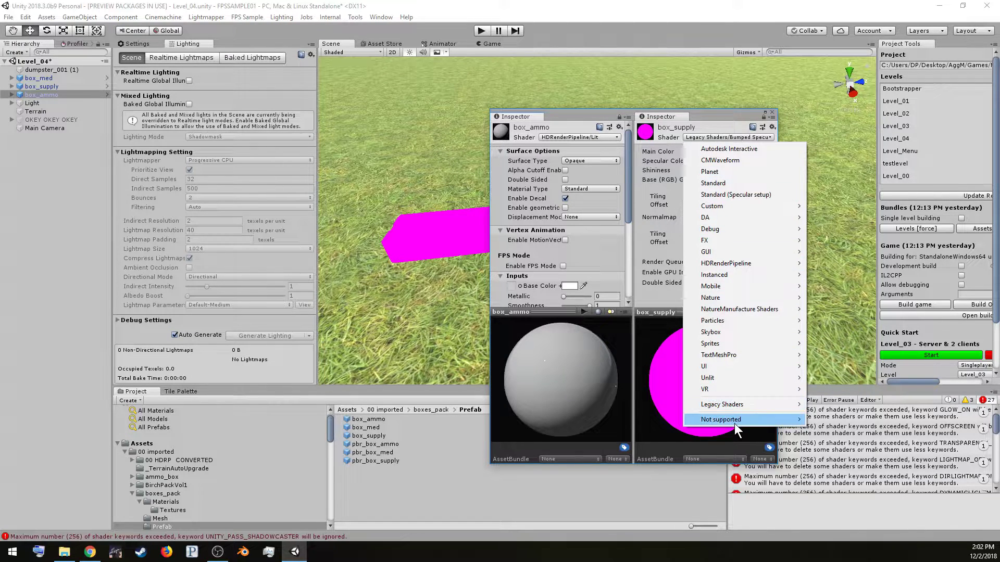
mouse_move(742, 403)
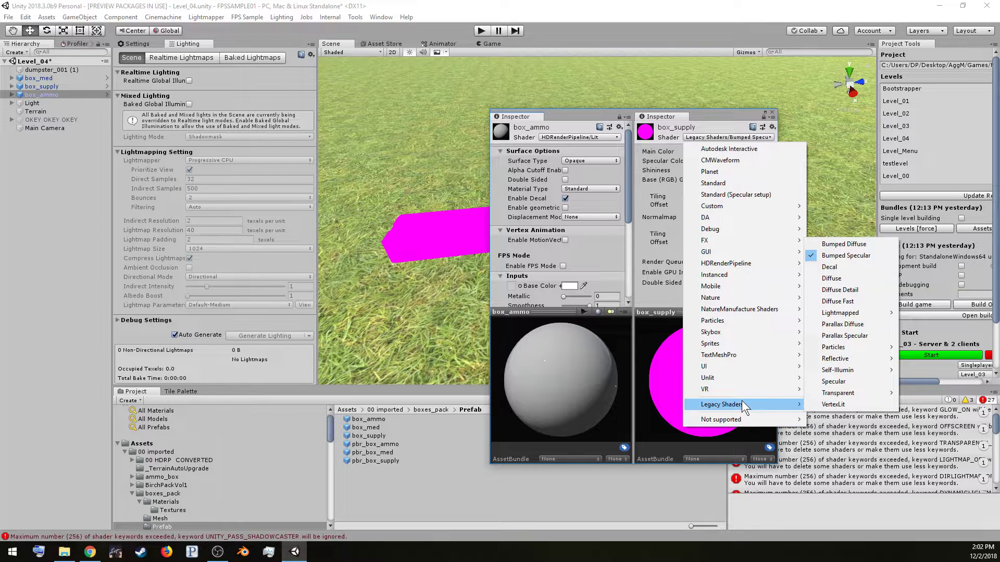
click(716, 115)
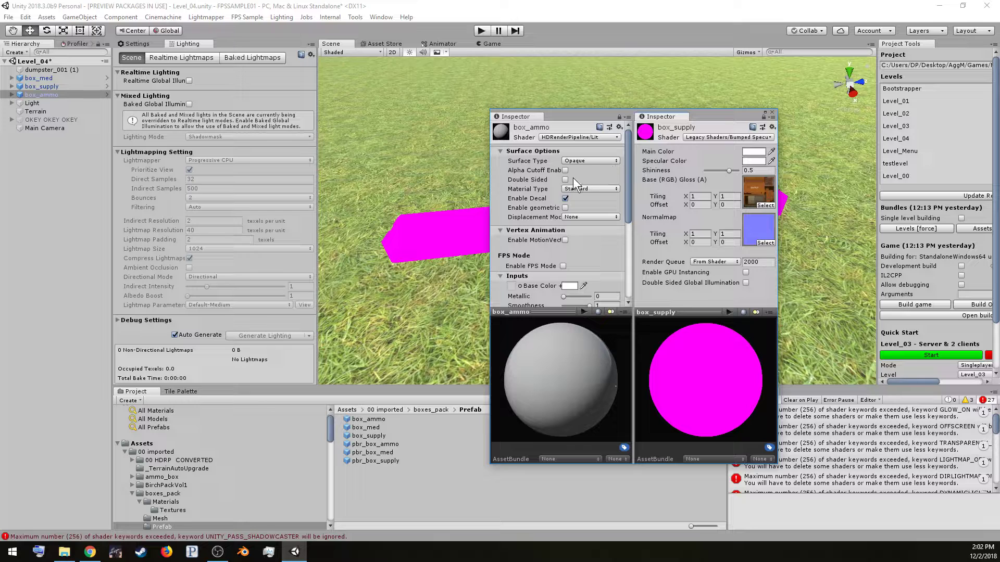
- Search the textures for "box" and assign box_ammo_d as the box_ammo material's Base Color map
drag(628, 195, 627, 251)
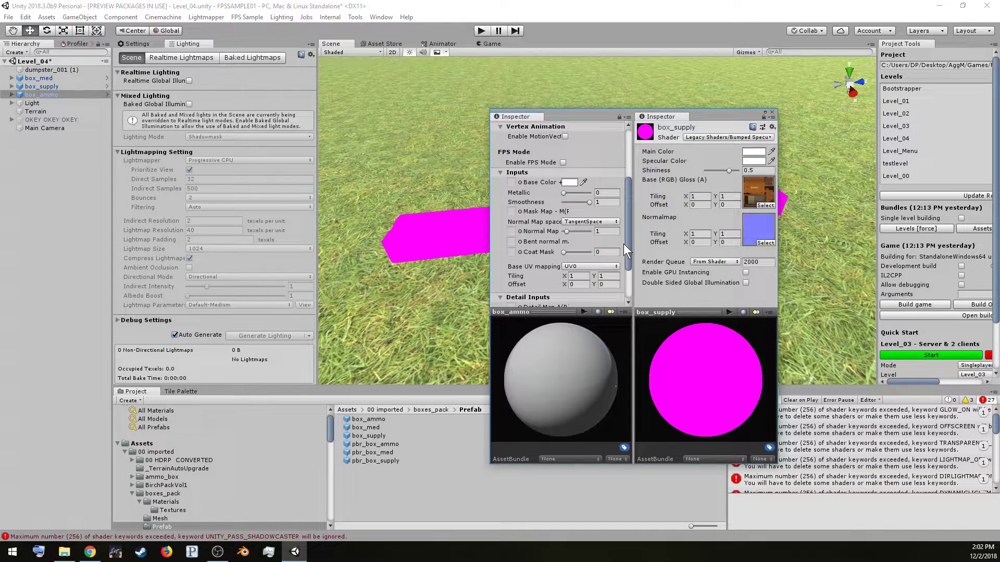
click(521, 183)
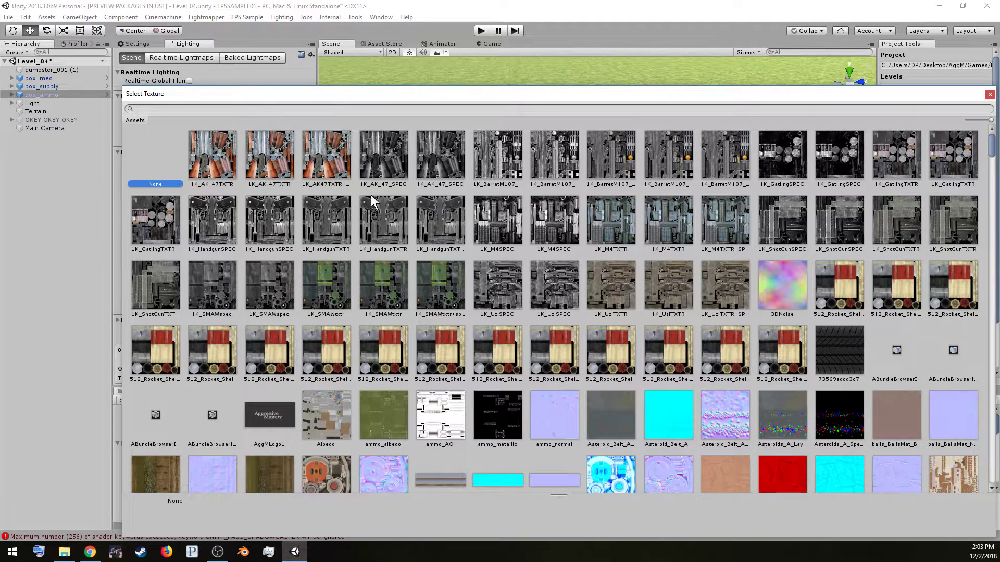
drag(259, 97, 478, 71)
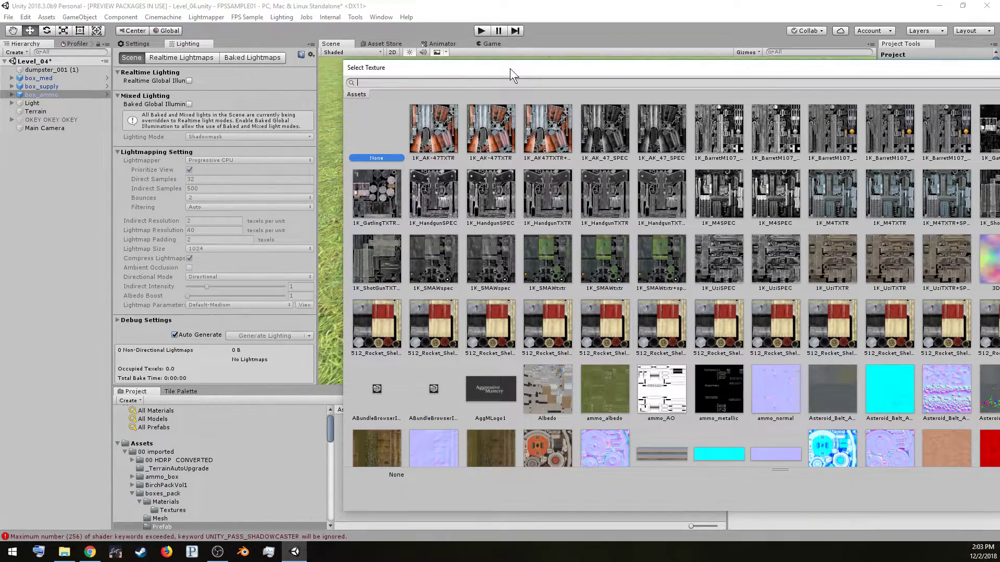
text(box)
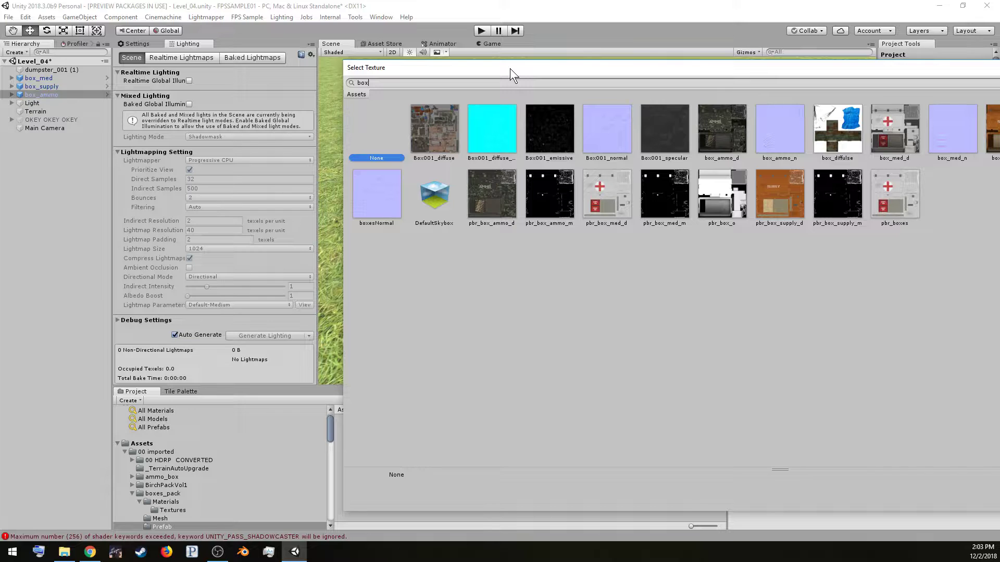
click(440, 125)
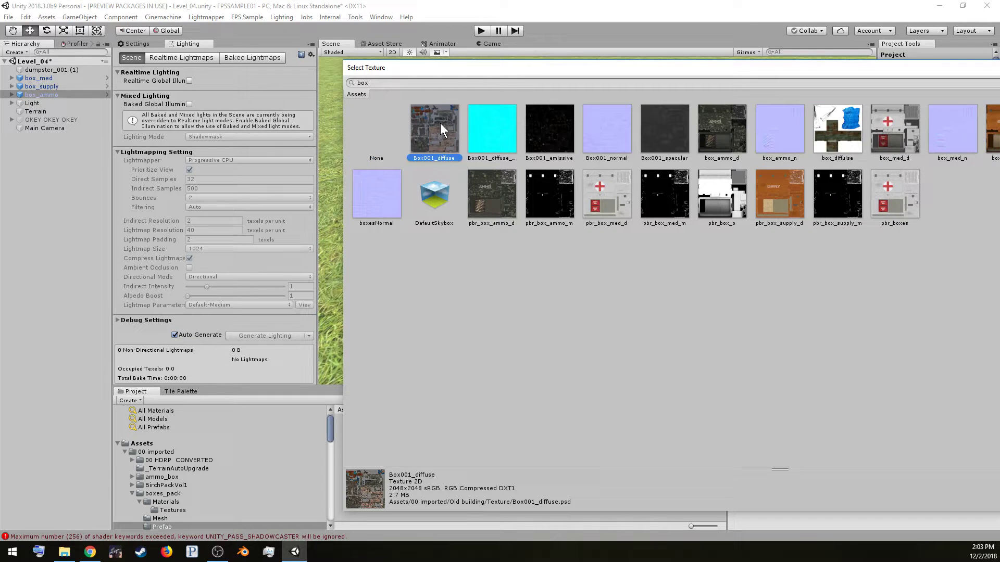
drag(490, 67, 706, 329)
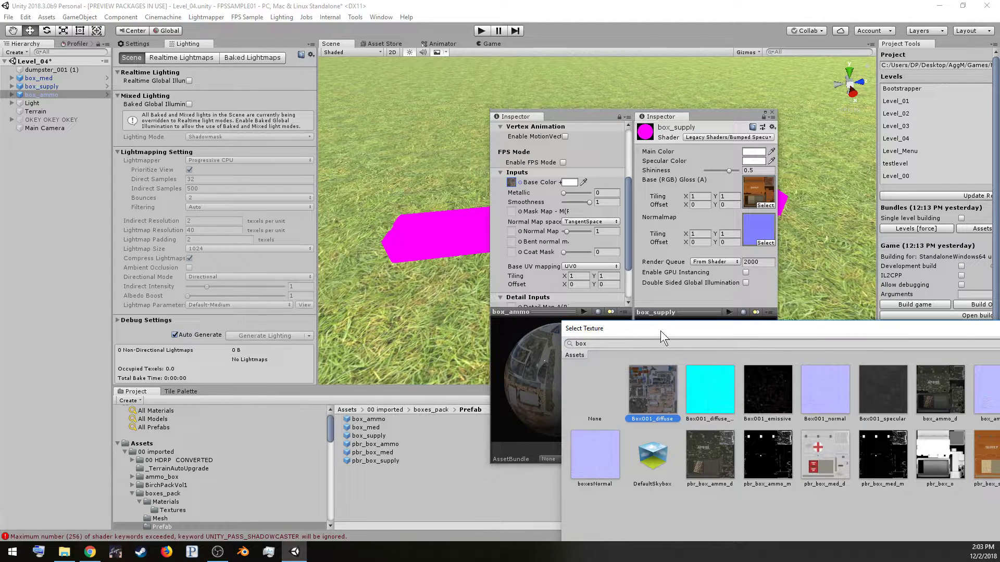
drag(749, 336, 474, 267)
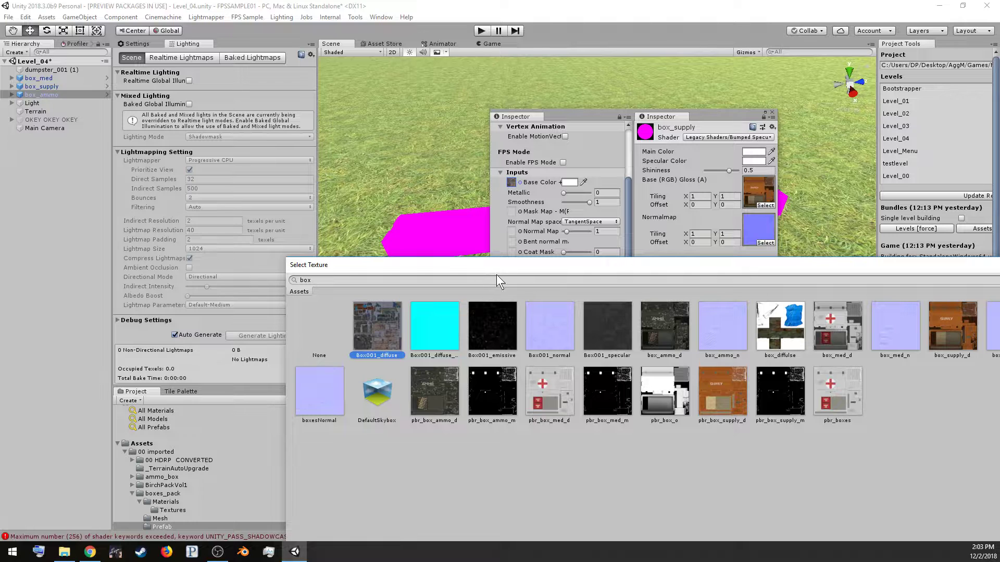
click(665, 335)
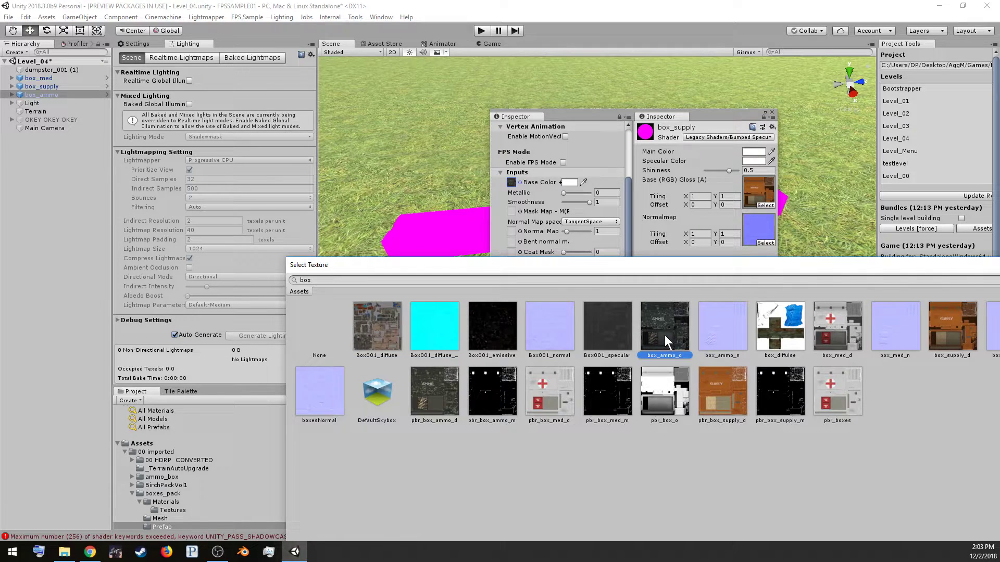
double_click(665, 336)
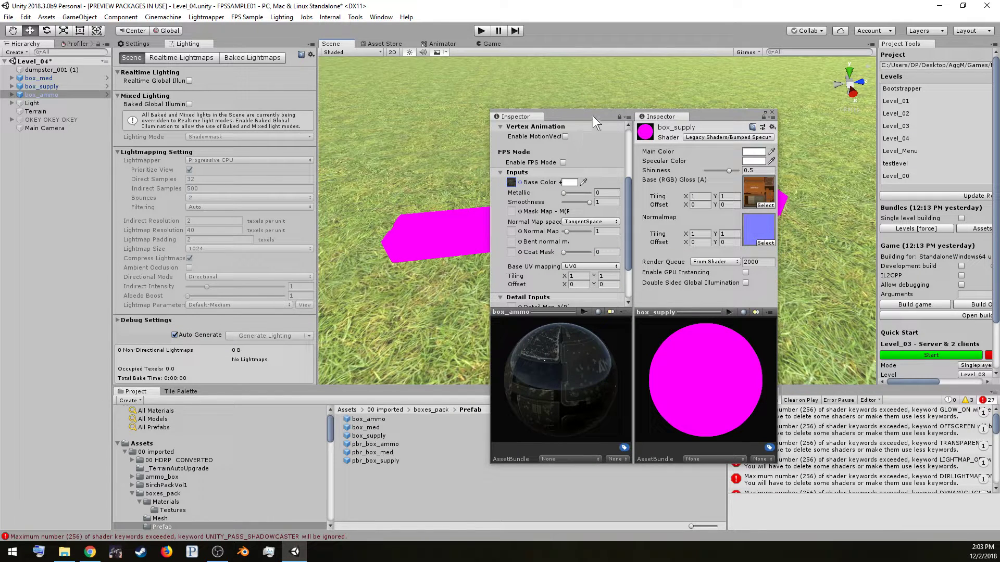
- Uncover the scene and move the ammo box farther back on the grass, between the two pink boxes
drag(592, 116, 832, 292)
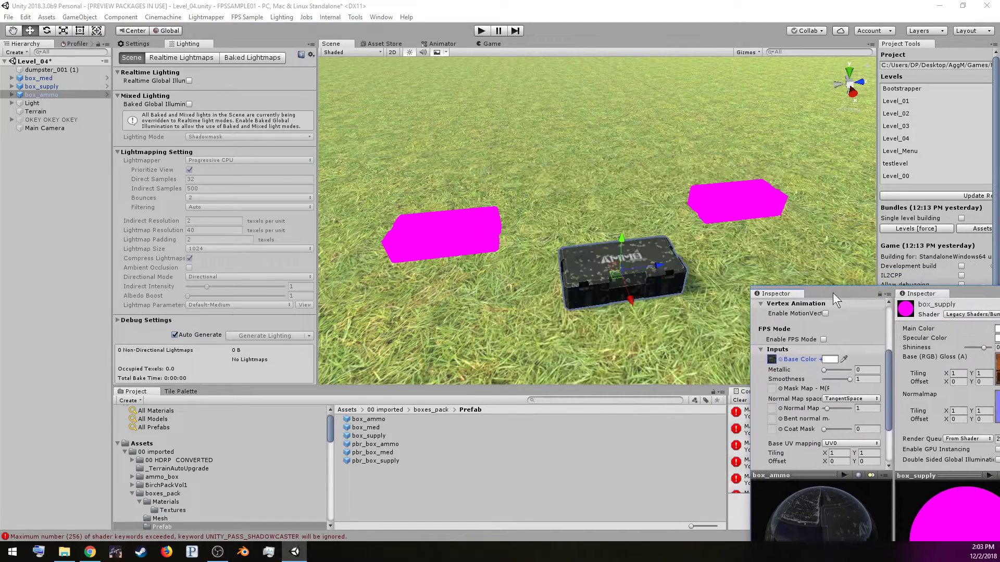
scroll(646, 310, up, 5)
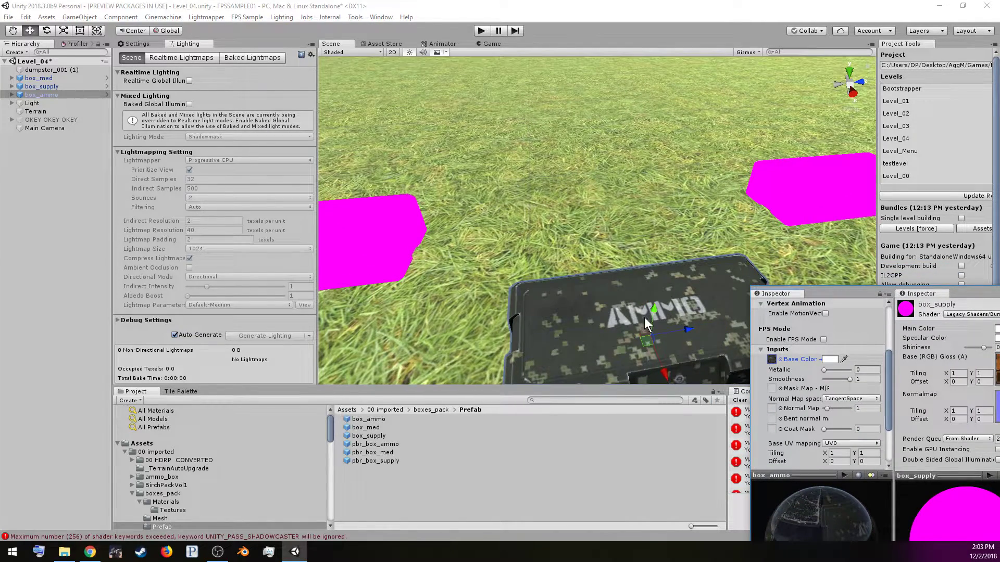
drag(655, 356, 588, 200)
scroll(647, 285, down, 5)
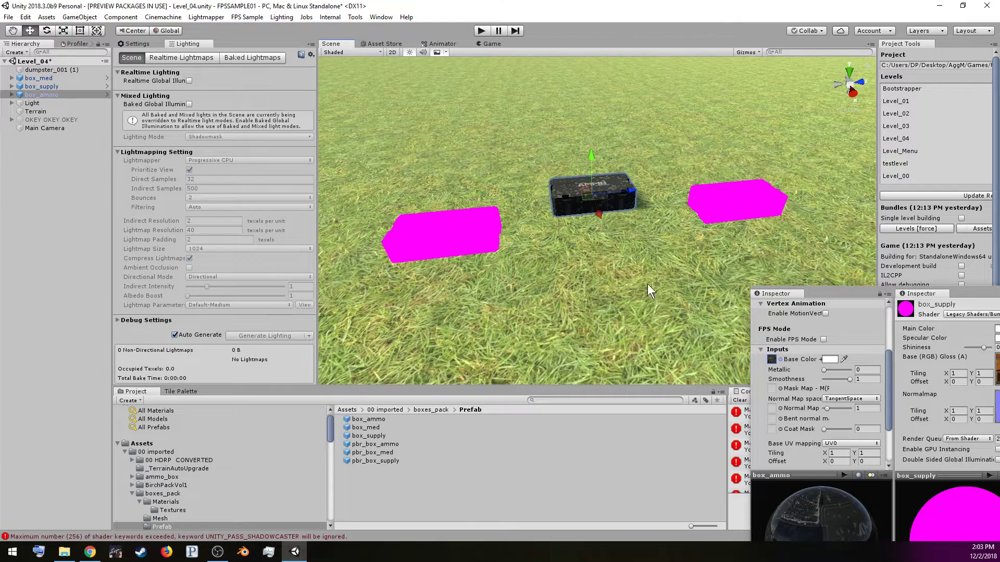
- Bring the floating Inspector pair back over the scene and unlock both Inspectors
drag(818, 299, 588, 174)
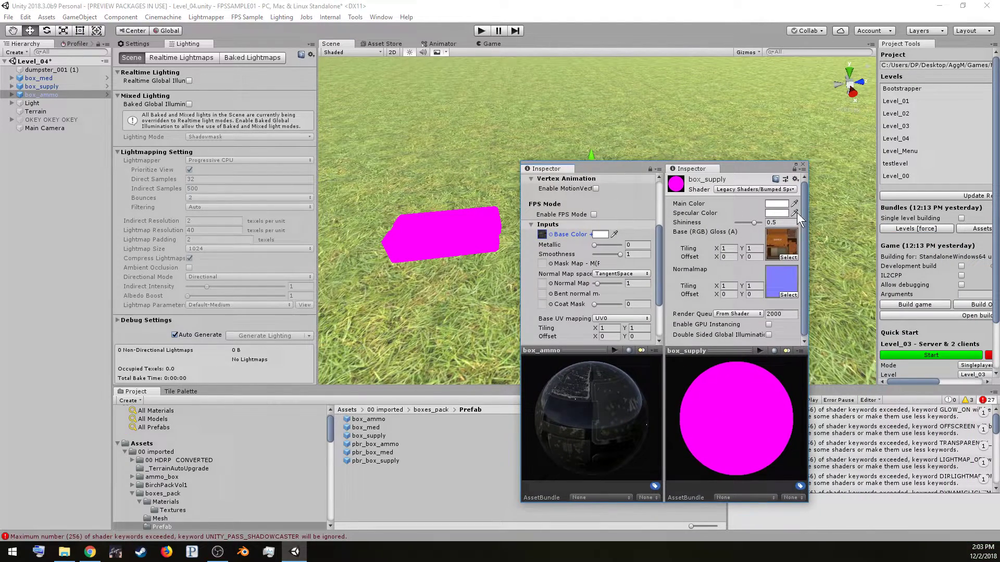
click(781, 191)
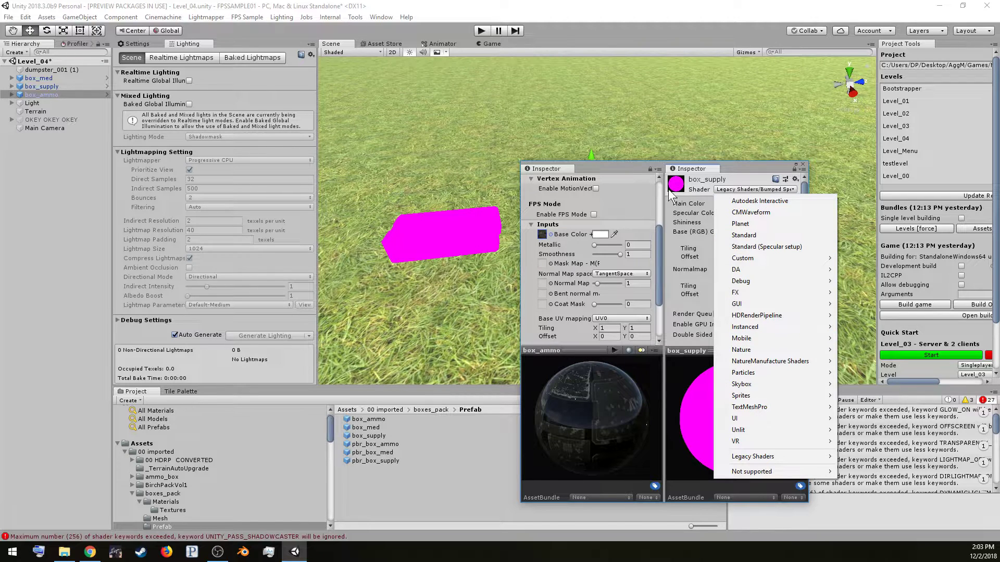
click(401, 472)
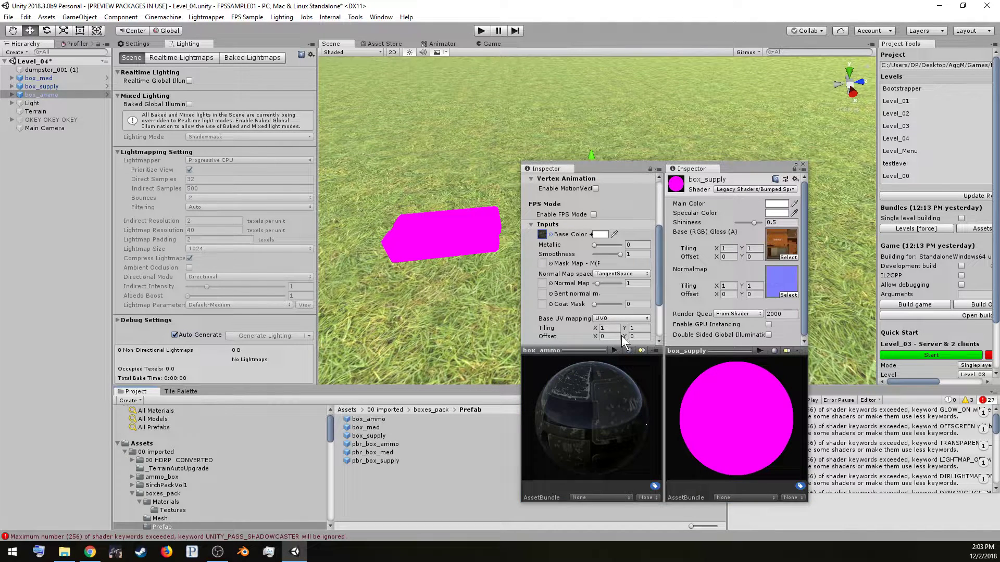
click(795, 170)
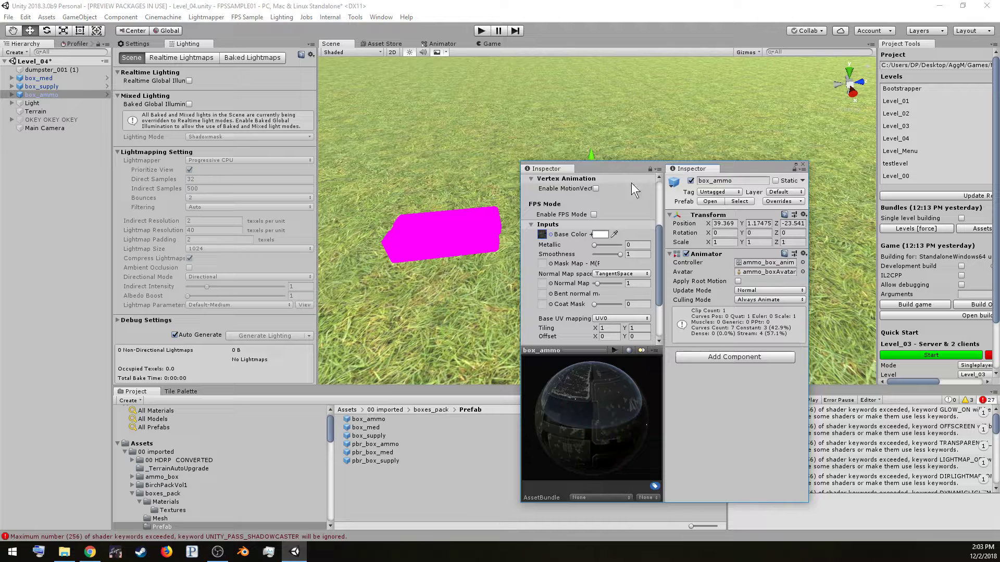
click(650, 169)
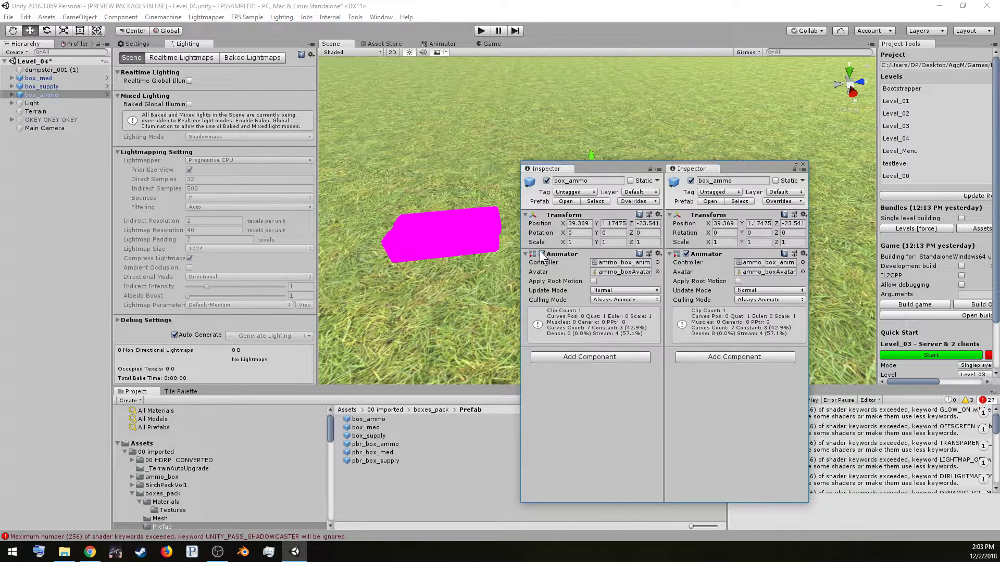
- Select the box_ammo prefab and open the Materials folder of boxes_pack
click(370, 419)
scroll(233, 495, down, 3)
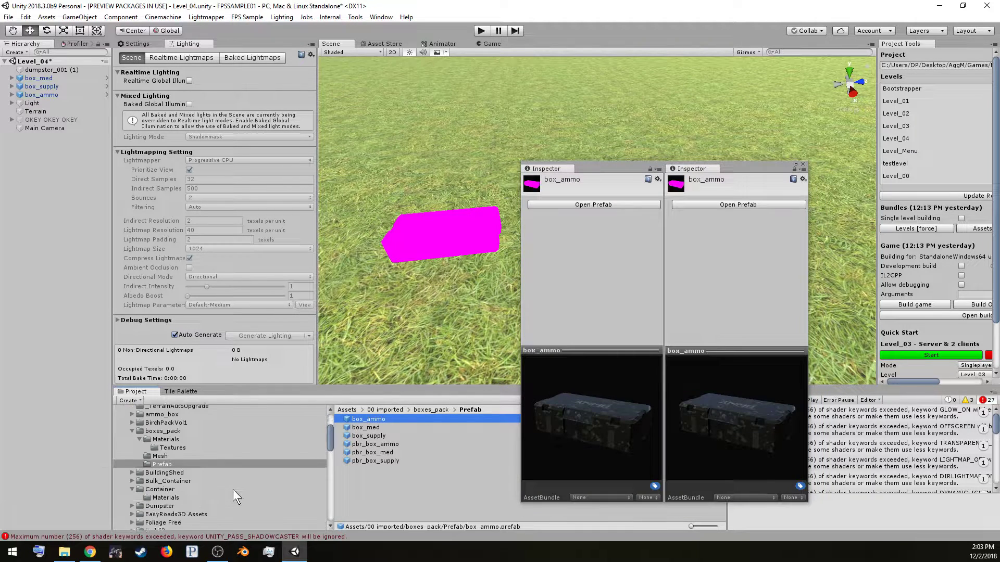
click(177, 441)
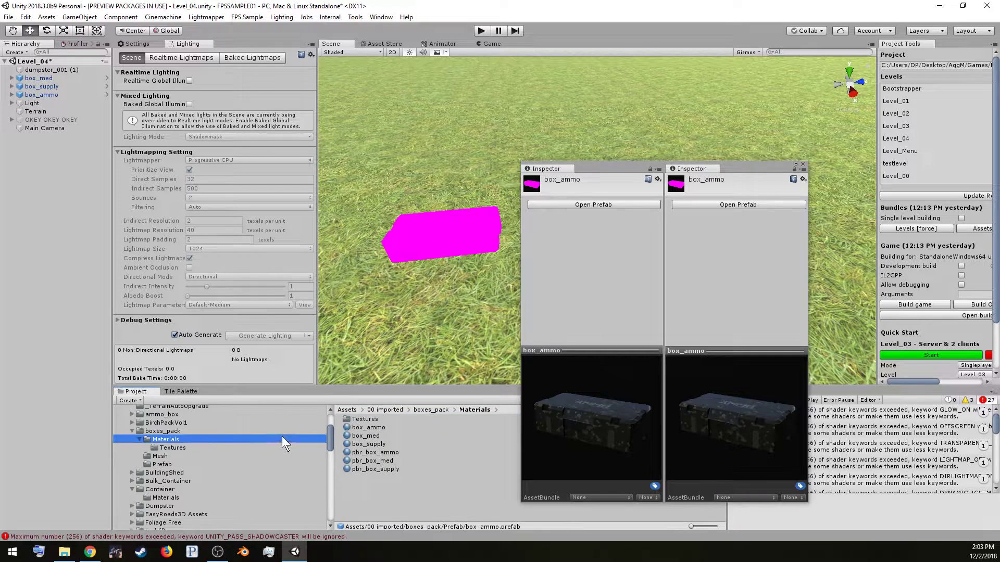
- Combine the two floating Inspectors into one tabbed window clear of the nearest pink box, and select box_supply in the scene
click(363, 426)
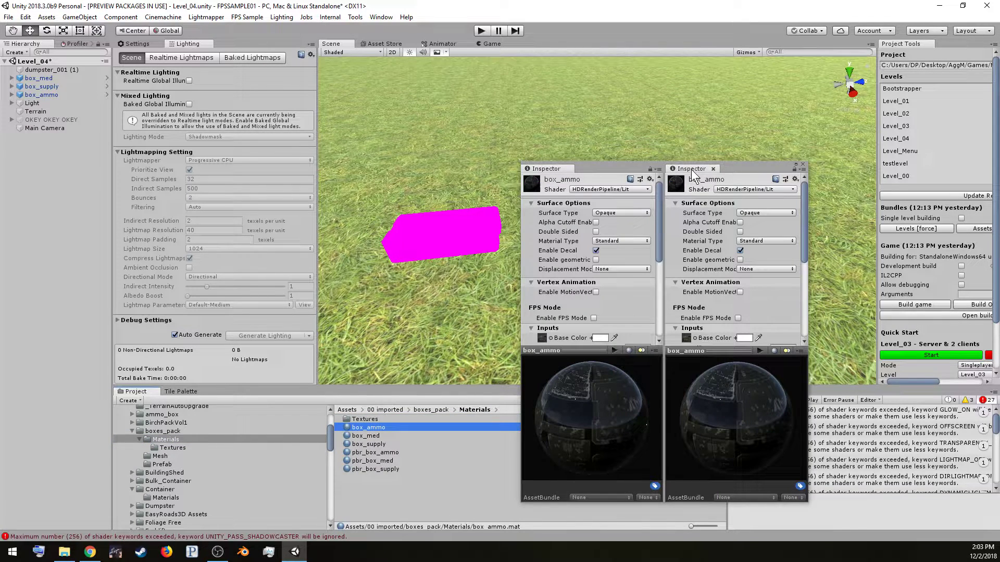
drag(691, 168, 739, 86)
click(450, 249)
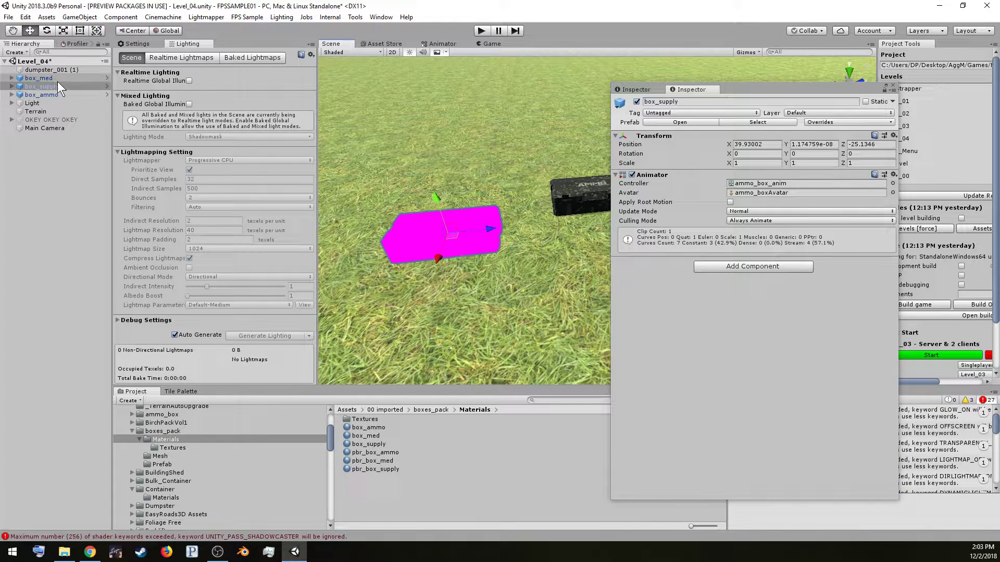
- Switch the box_supply material's shader to HDRenderPipeline/Lit
click(368, 445)
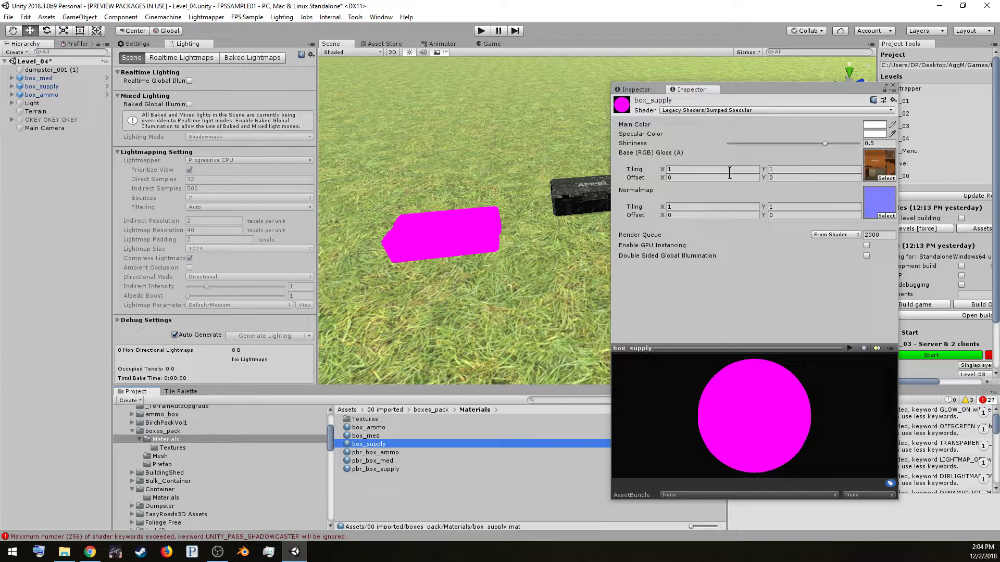
click(671, 110)
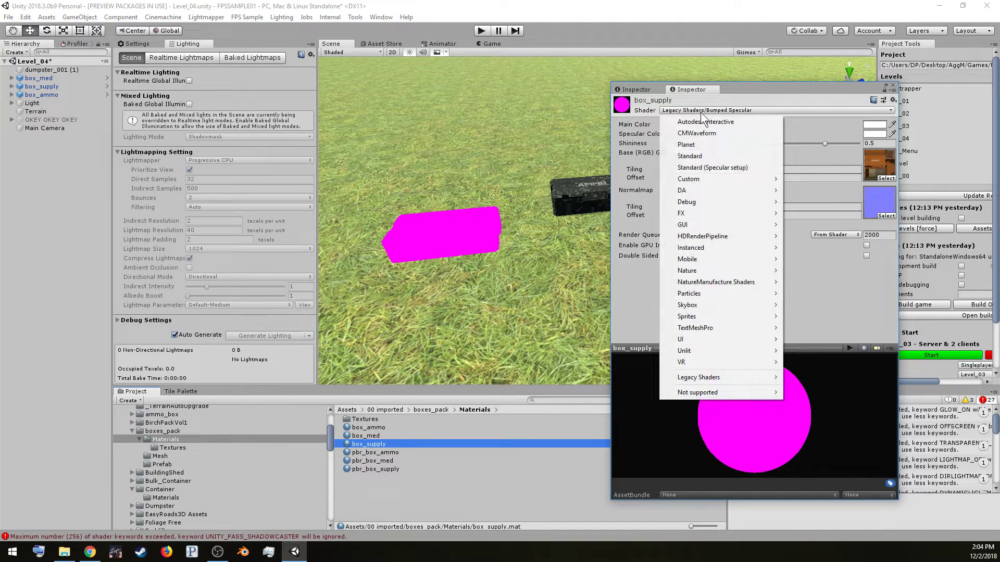
mouse_move(717, 236)
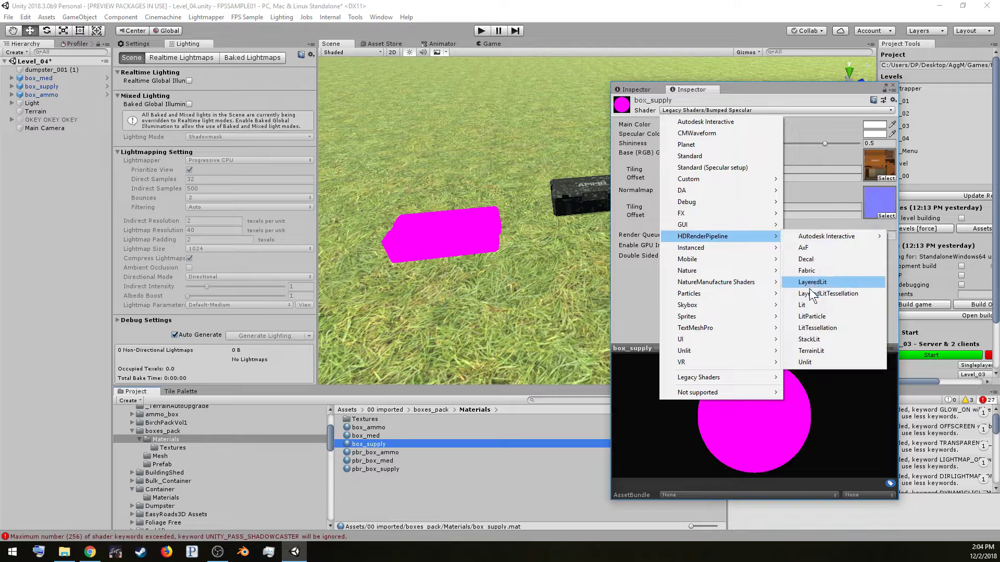
click(843, 305)
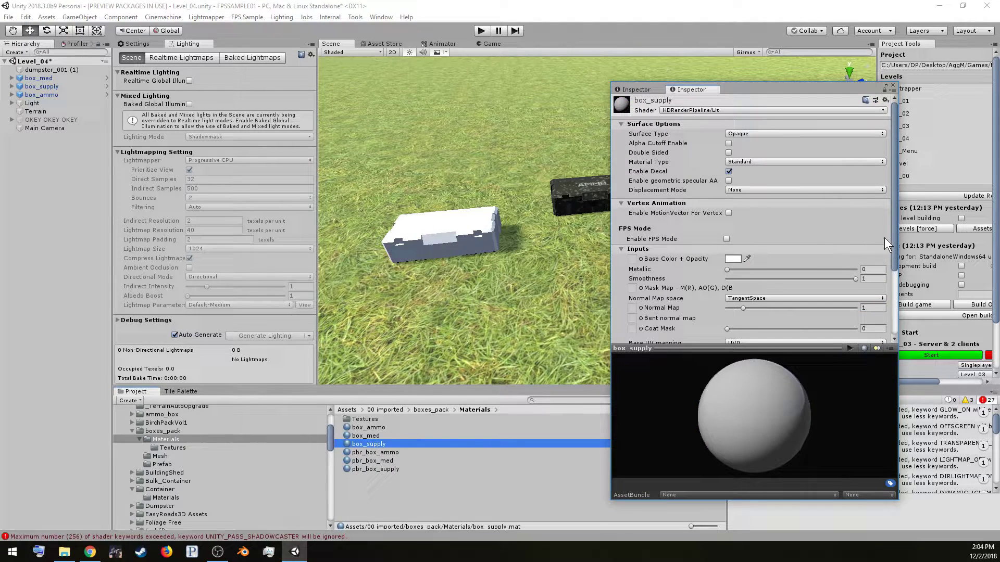
- Search the textures for "sup" and assign box_supply_d as the box_supply material's Base Color map
scroll(894, 252, down, 3)
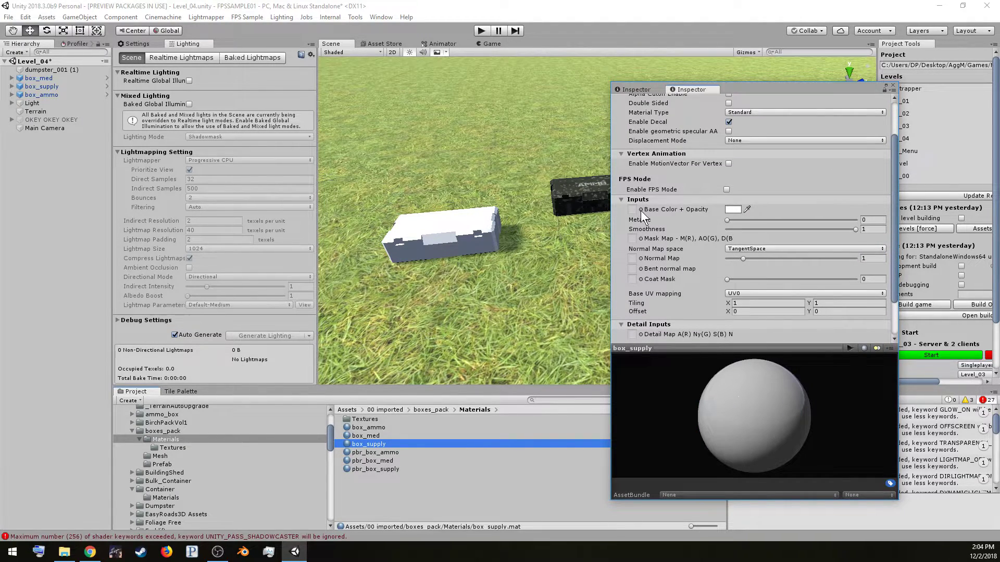
click(641, 209)
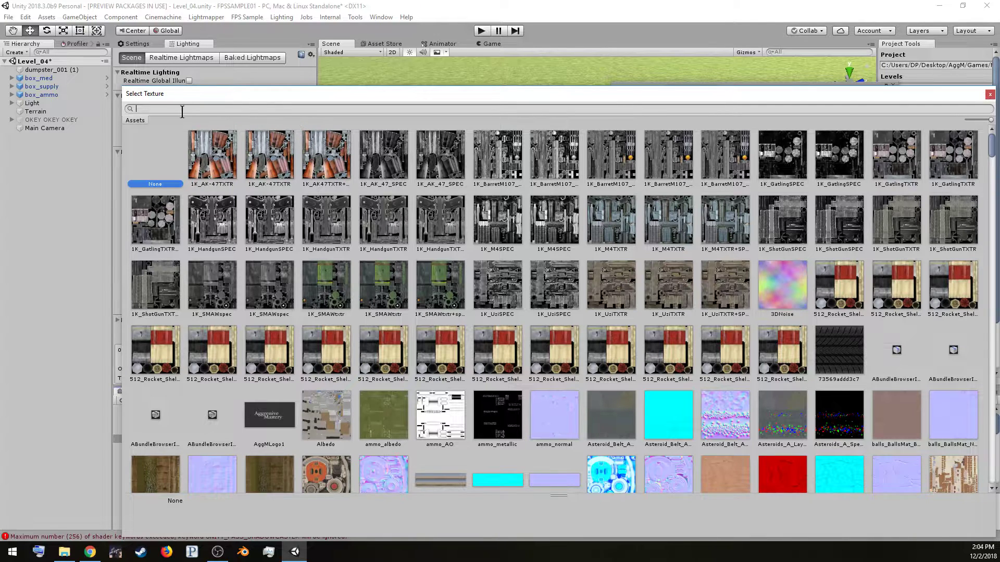
text(supll)
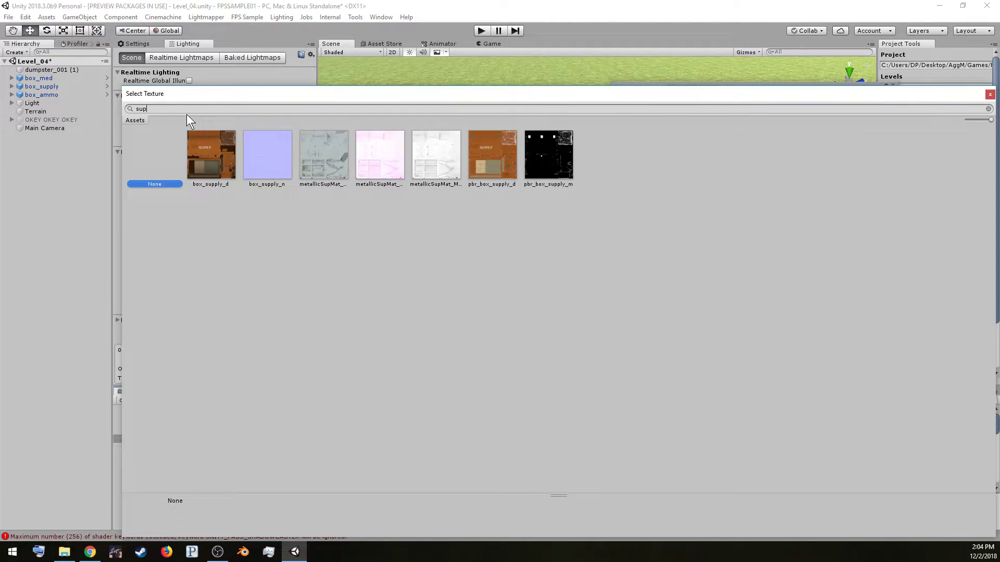
key(BackSpace)
key(BackSpace)
double_click(193, 156)
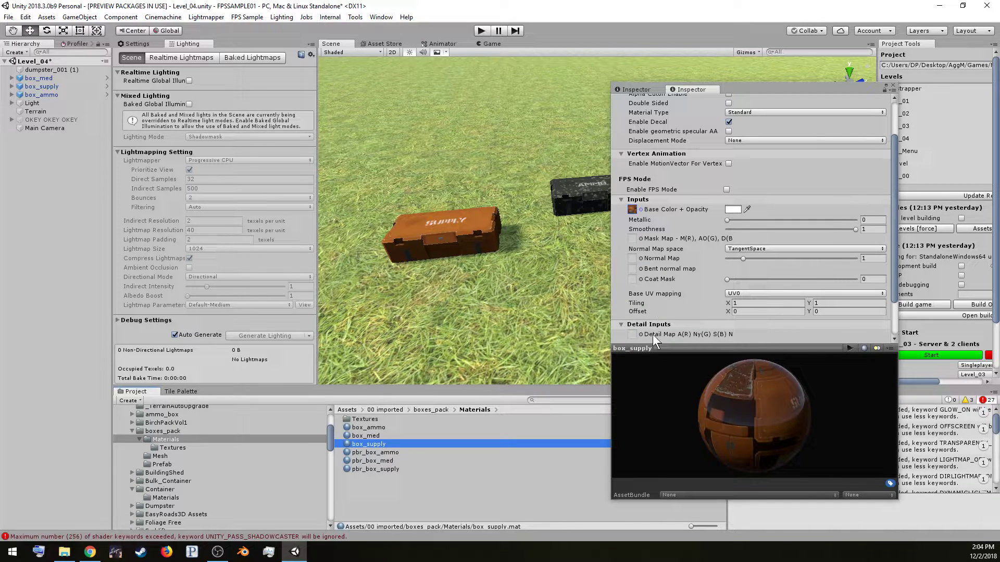
- Shrink the material preview, expand the Advanced Options and enable GPU Instancing for box_supply
drag(659, 346, 664, 405)
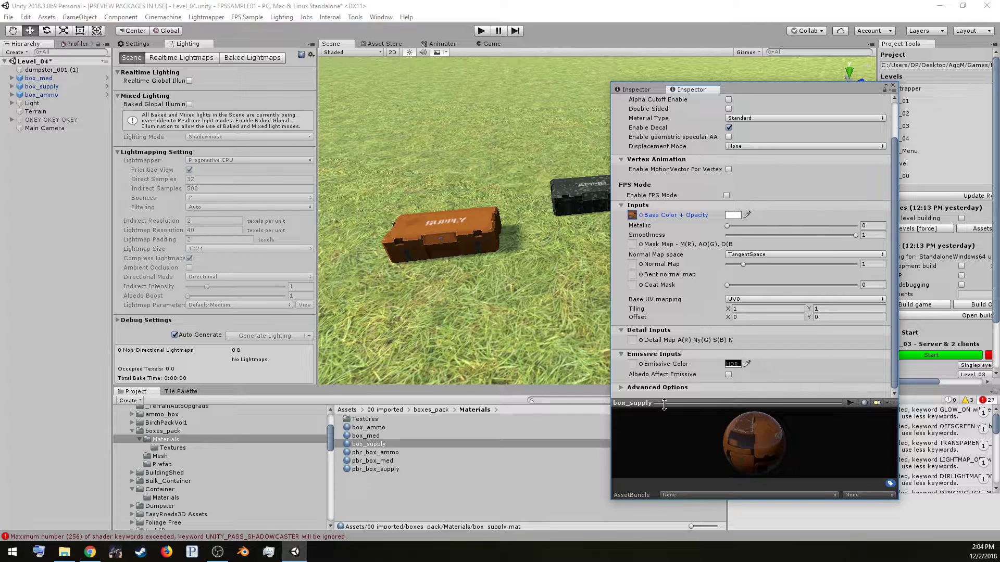
click(620, 389)
scroll(621, 388, down, 1)
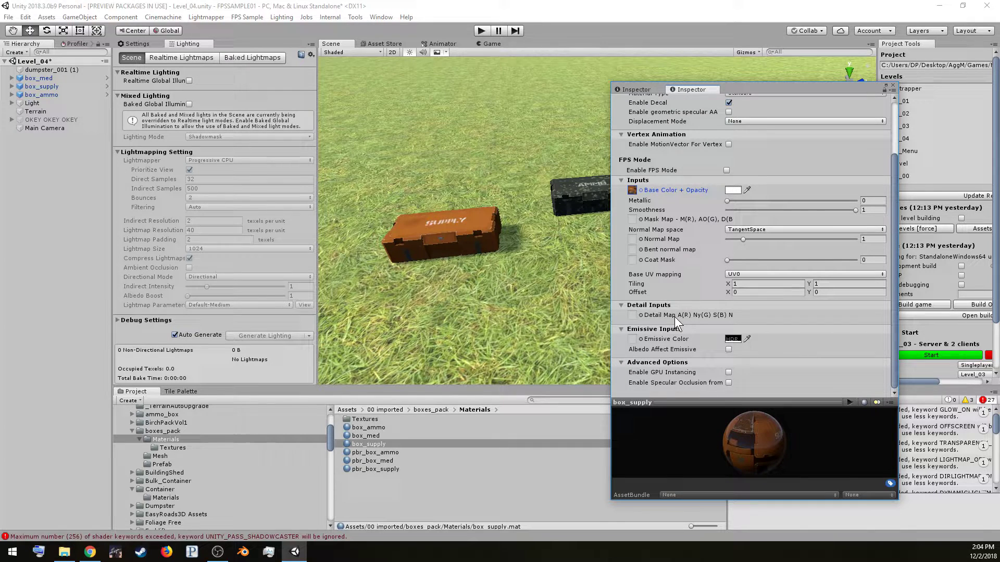
click(729, 373)
- View the Boxes pack page in the Asset Store and review the HDRenderPipeline shaders available for box_supply
click(379, 44)
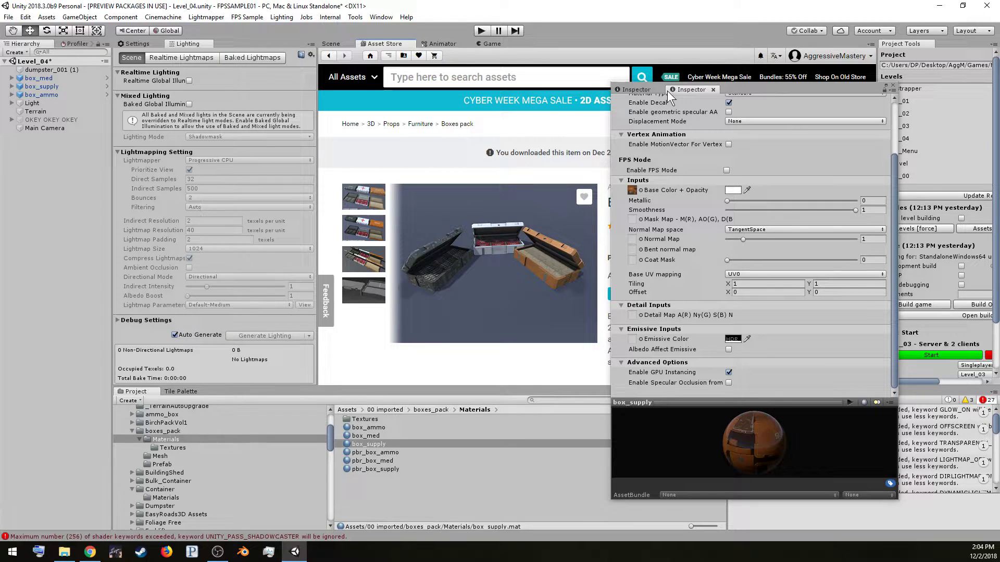
drag(896, 168, 896, 116)
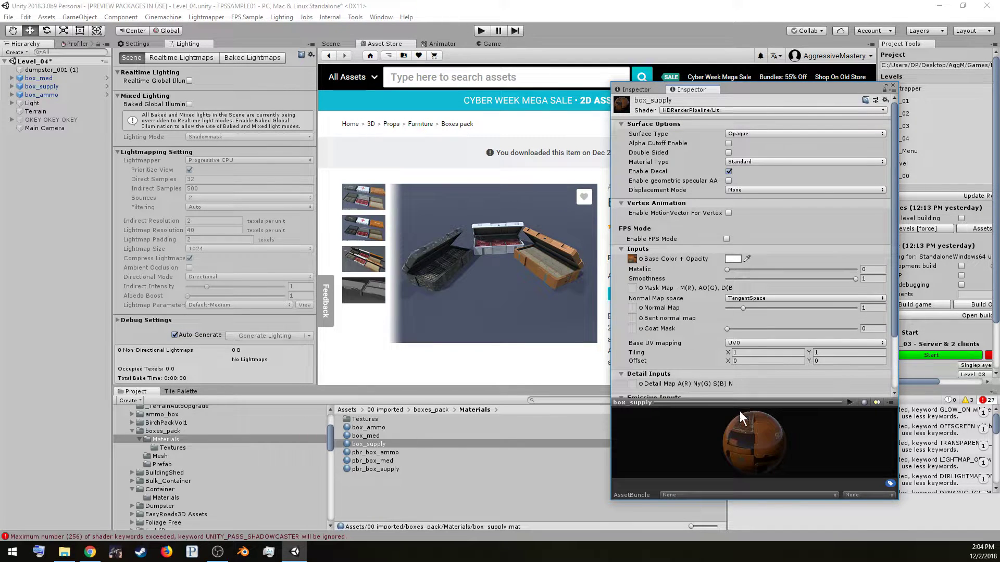
click(701, 111)
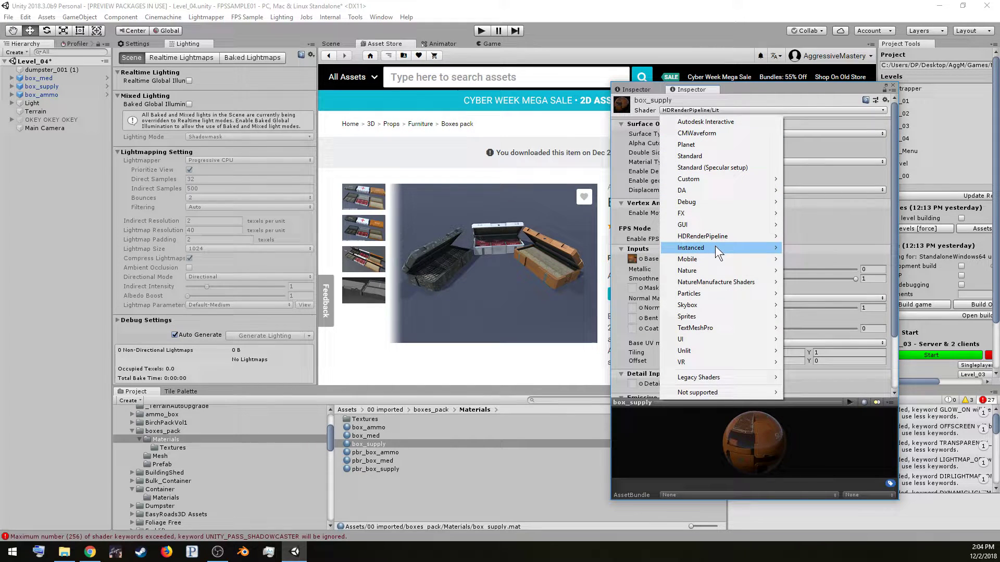
mouse_move(722, 236)
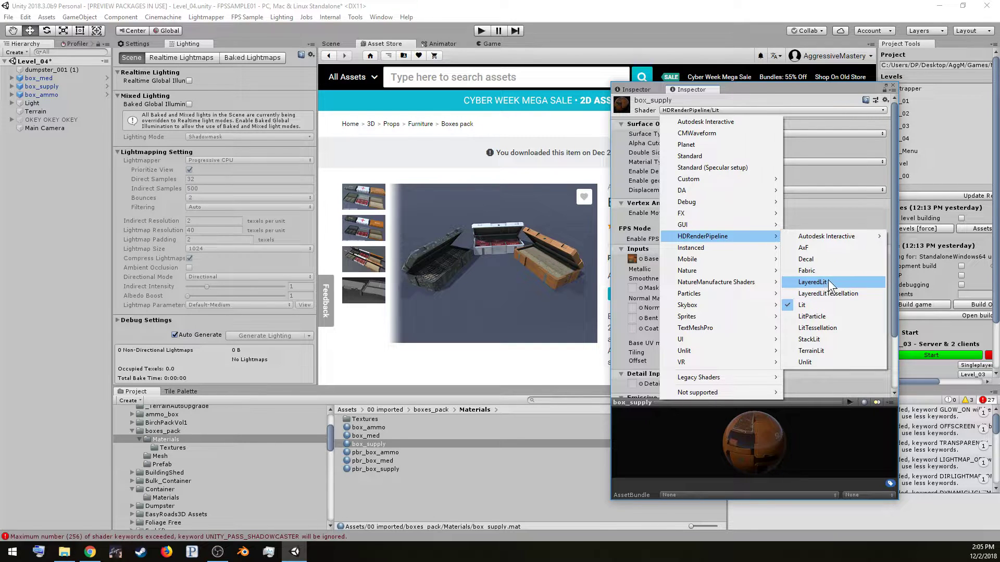
click(507, 138)
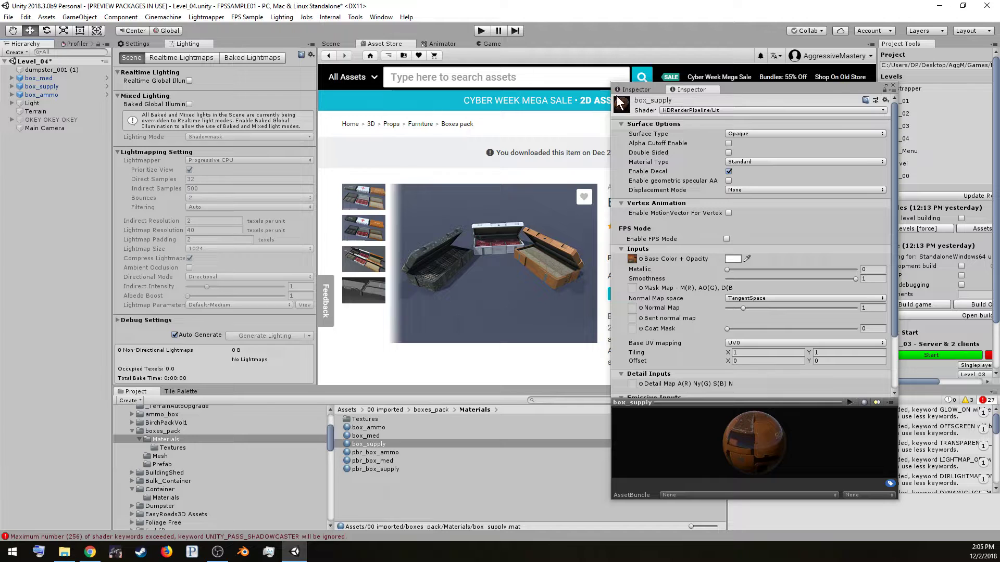
- Close the floating Inspector window and return to the Scene view of the boxes
click(892, 85)
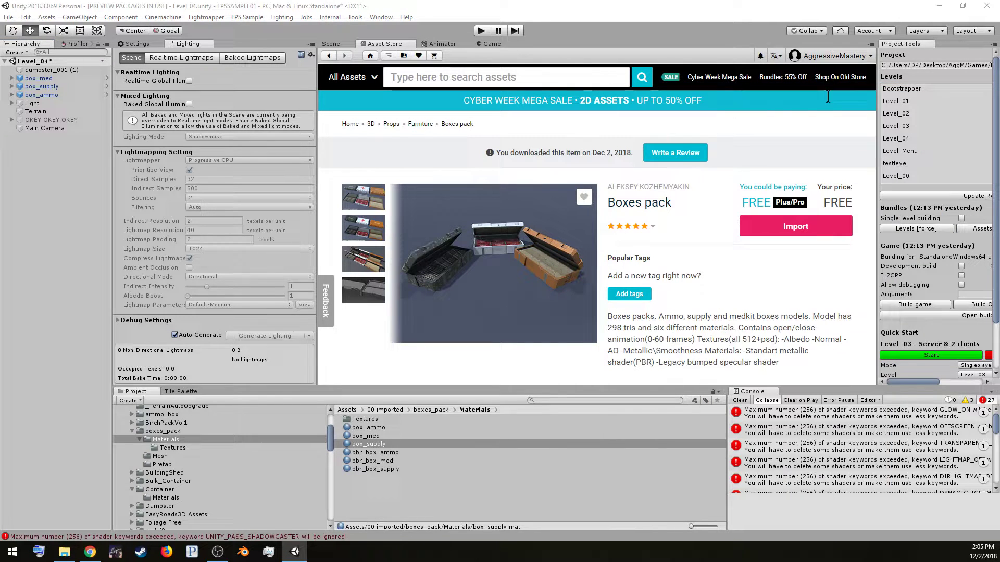
click(329, 43)
click(648, 119)
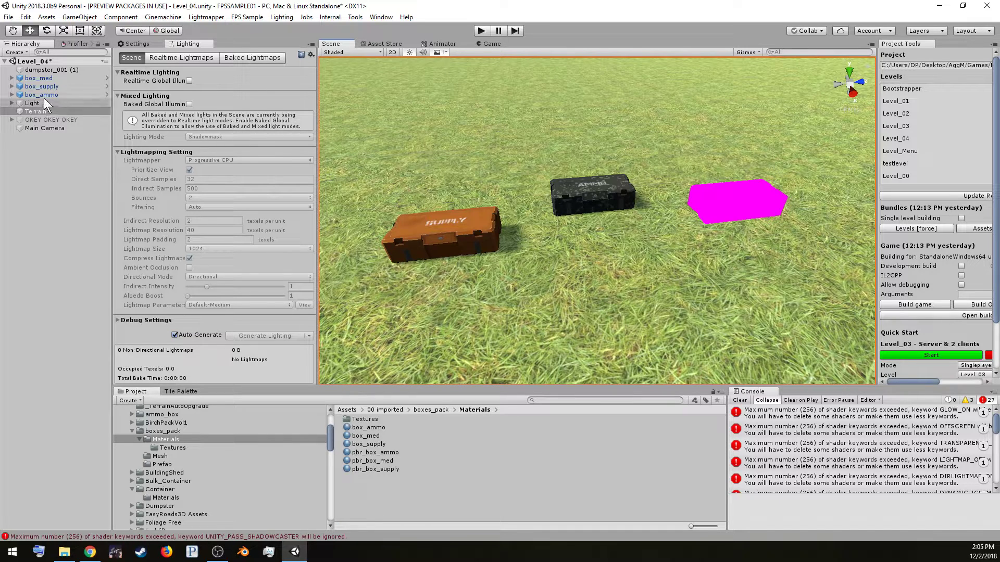
- Expand the OKEY OKEY OKEY group, dock an Inspector beside Lighting and activate the group
click(39, 119)
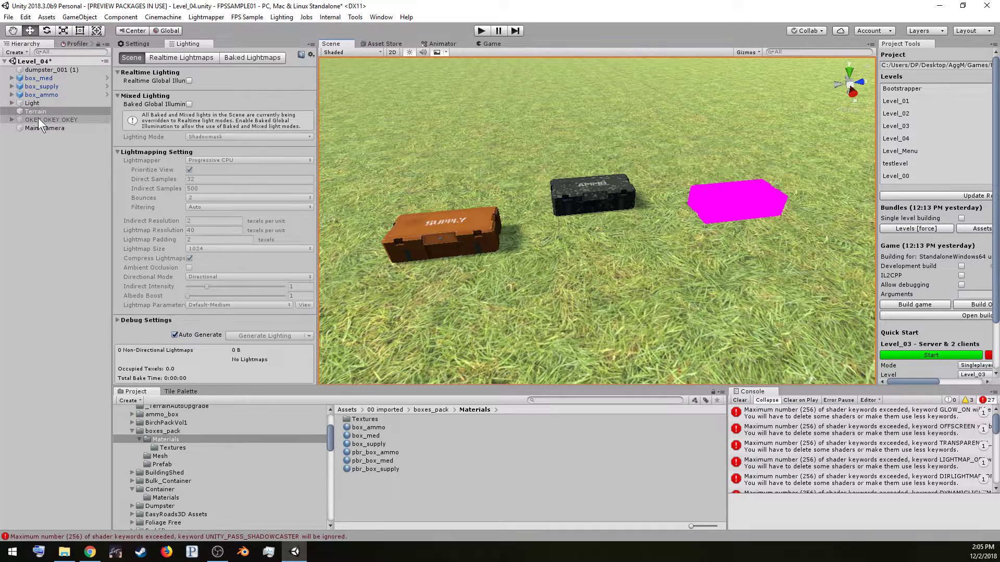
click(11, 119)
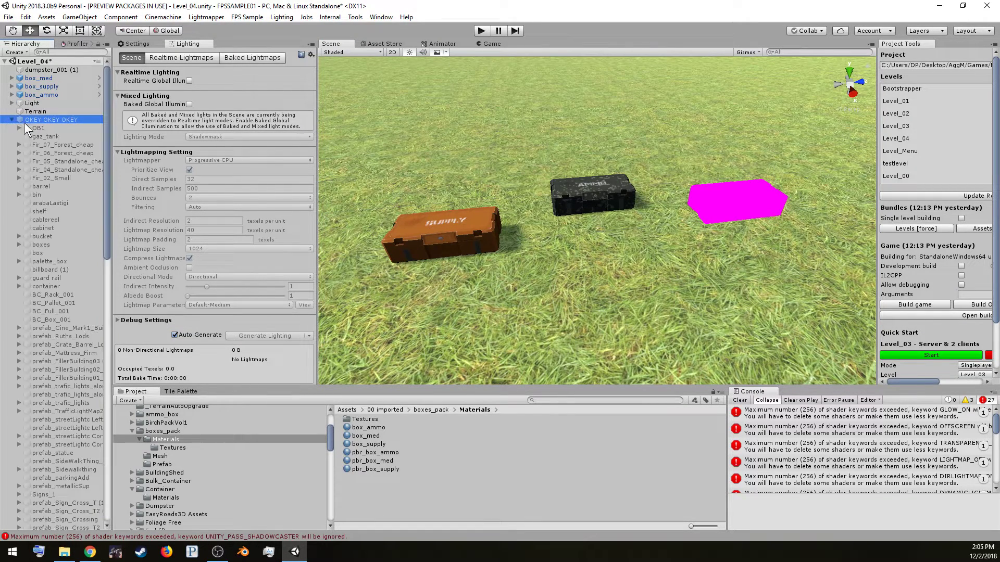
click(89, 119)
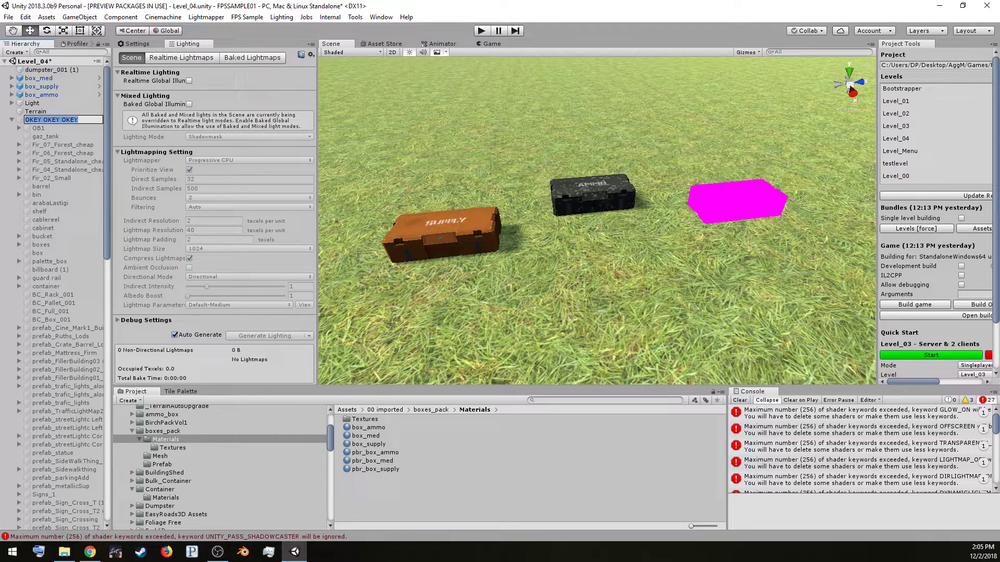
drag(999, 106, 231, 44)
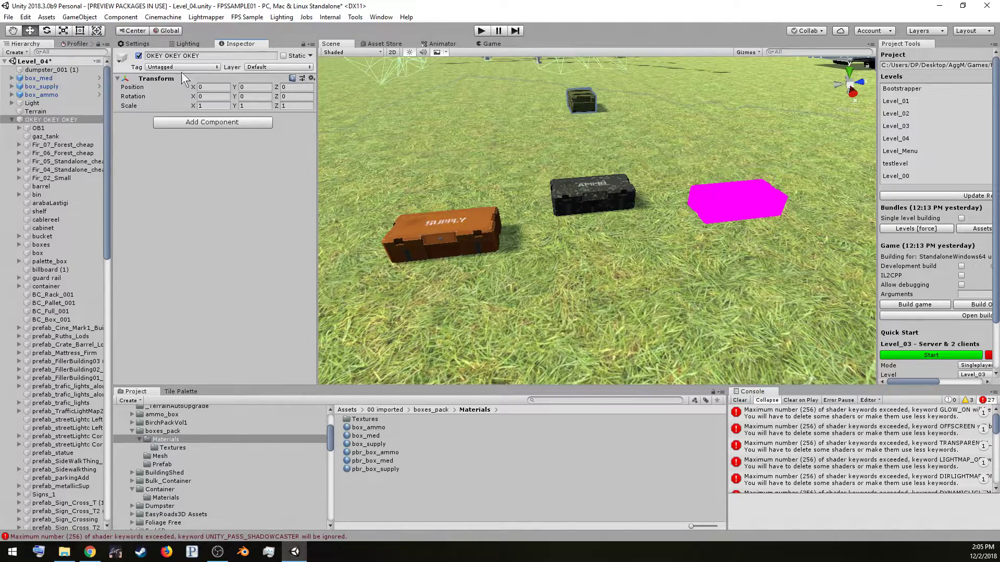
- Select a fir tree among the activated assets and examine the tree cluster's foliage and trunks up close
click(645, 152)
right_drag(645, 152, 726, 86)
click(587, 186)
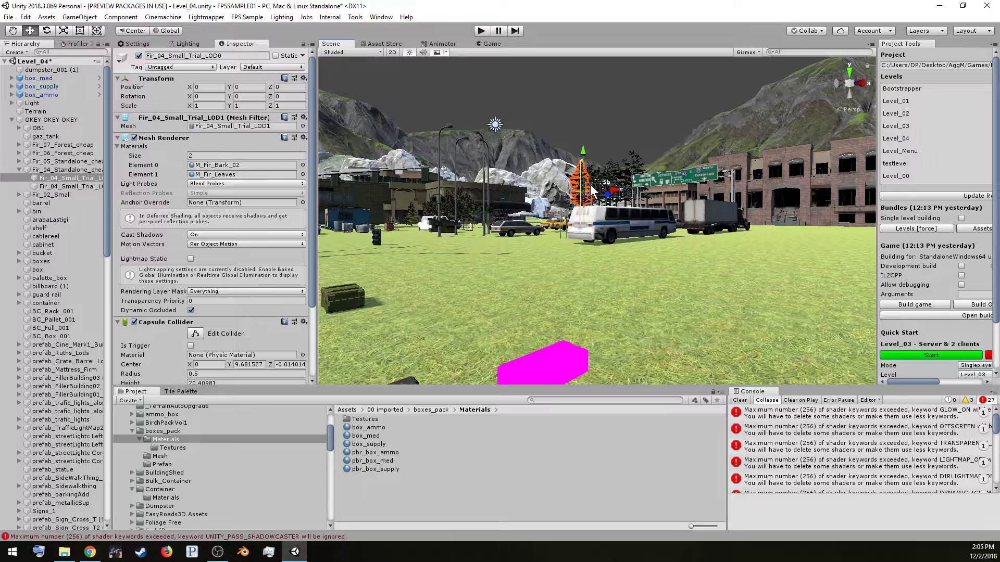
scroll(591, 187, up, 2)
key(f)
scroll(591, 188, up, 8)
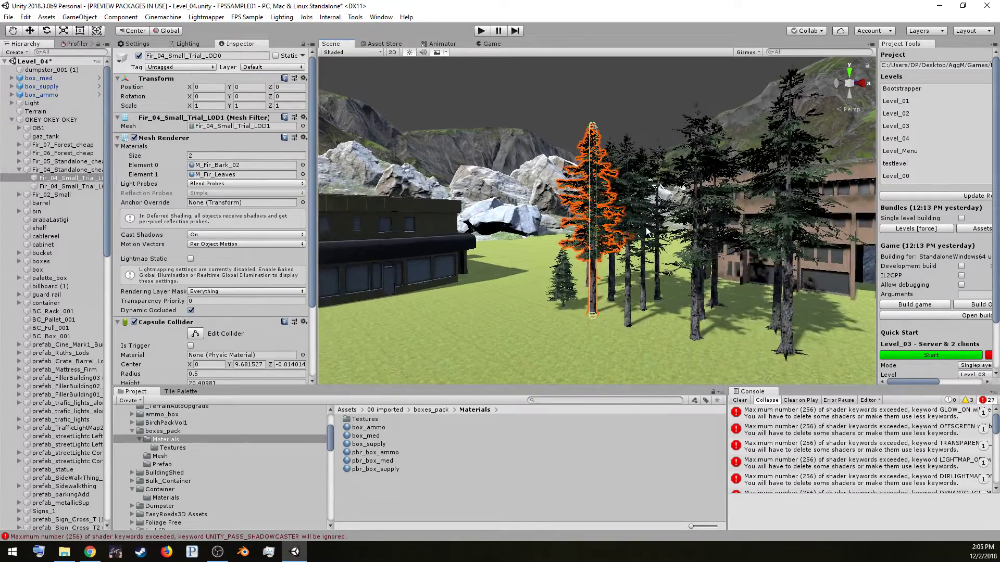
scroll(610, 244, down, 8)
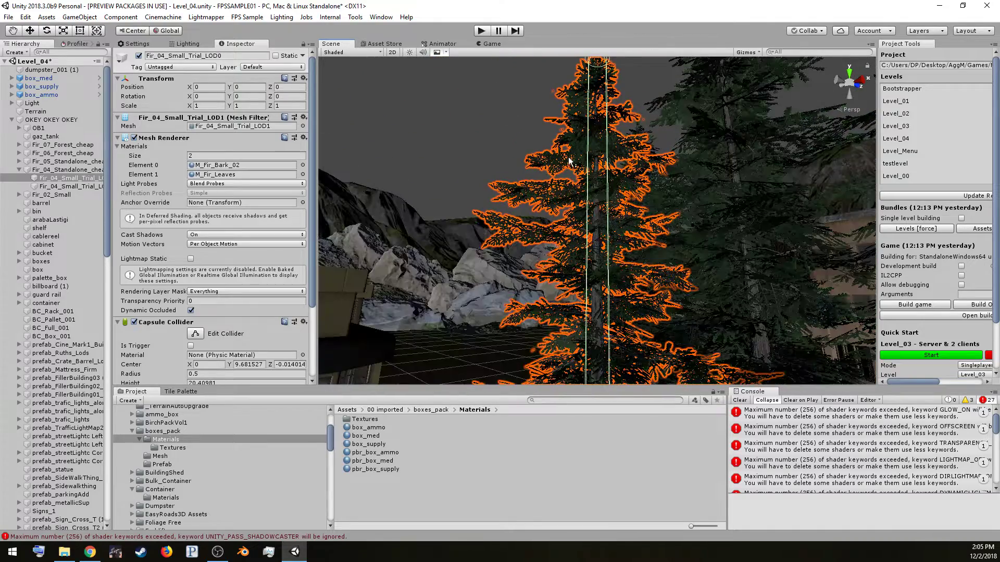
alt+drag(475, 183, 585, 308)
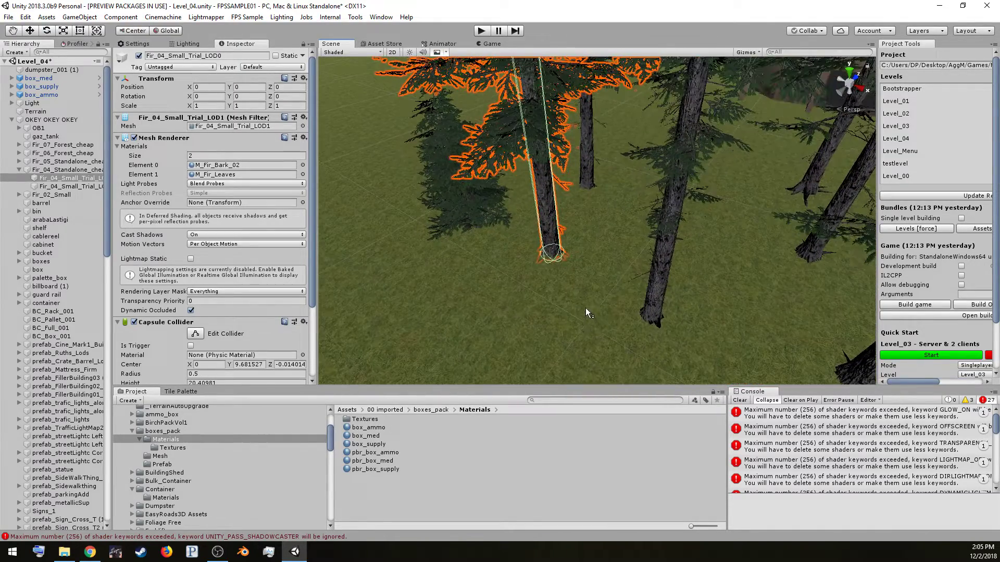
alt+drag(531, 189, 203, 195)
key(f)
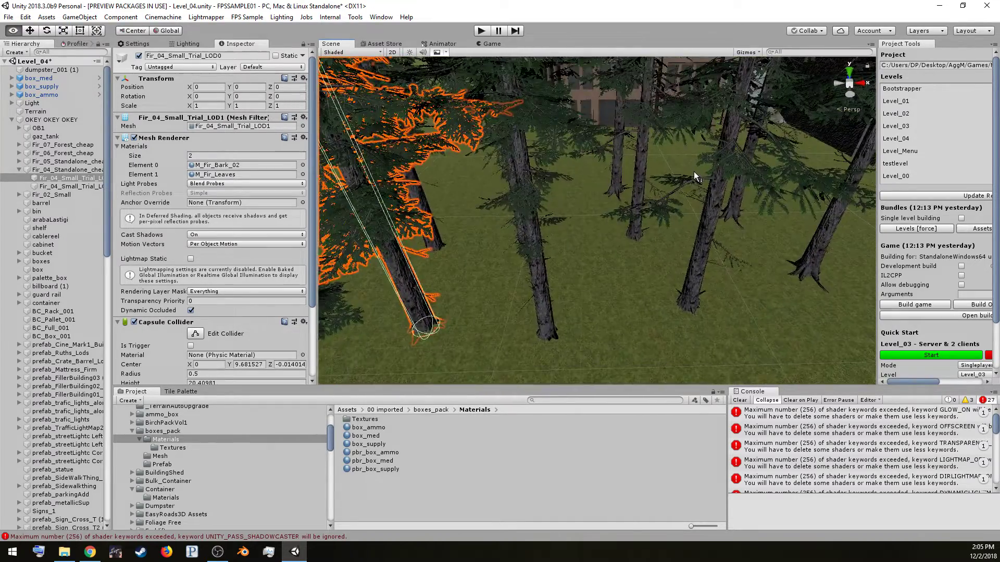
alt+drag(608, 143, 613, 102)
click(613, 93)
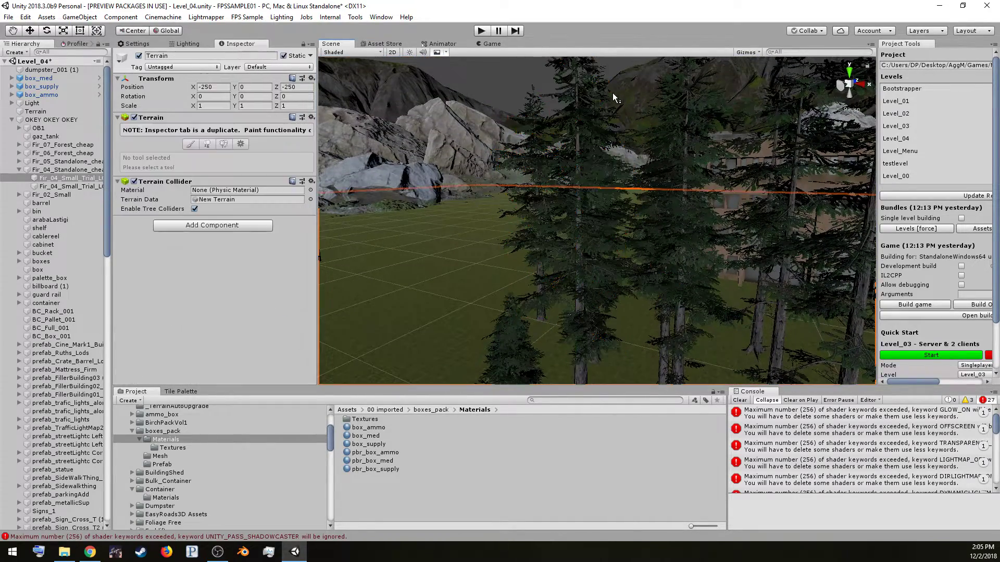
click(613, 93)
- Deactivate the OKEY OKEY OKEY group and reactivate it
key(alt+shift+a)
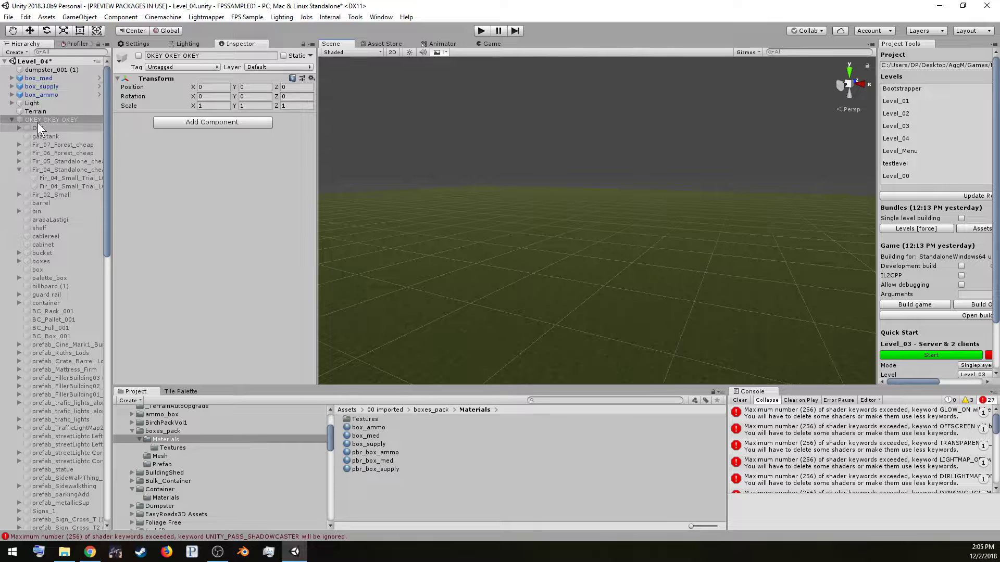
click(139, 56)
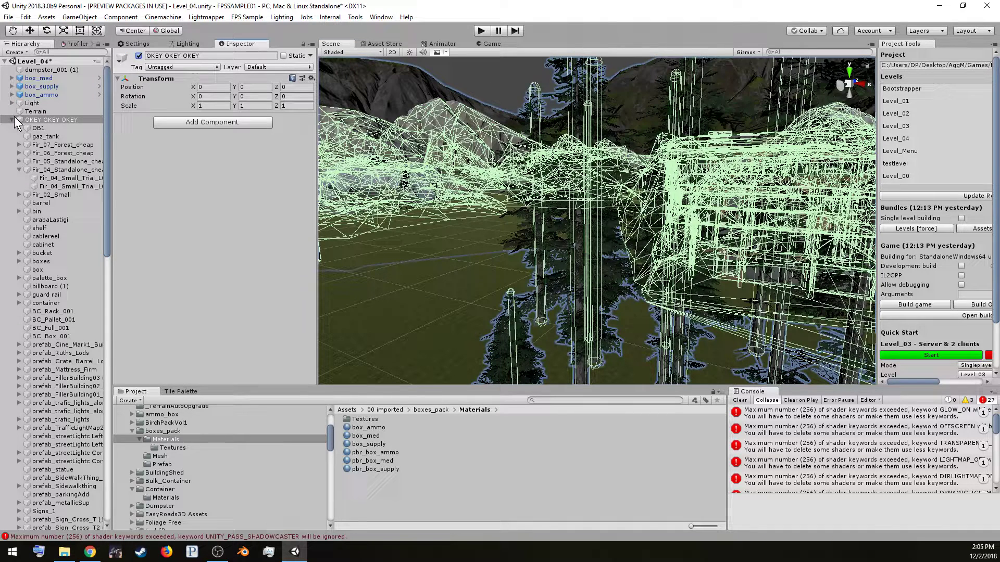
- Select the Light object and turn the Scene view's lighting back on to view the fir trees
click(30, 96)
click(33, 103)
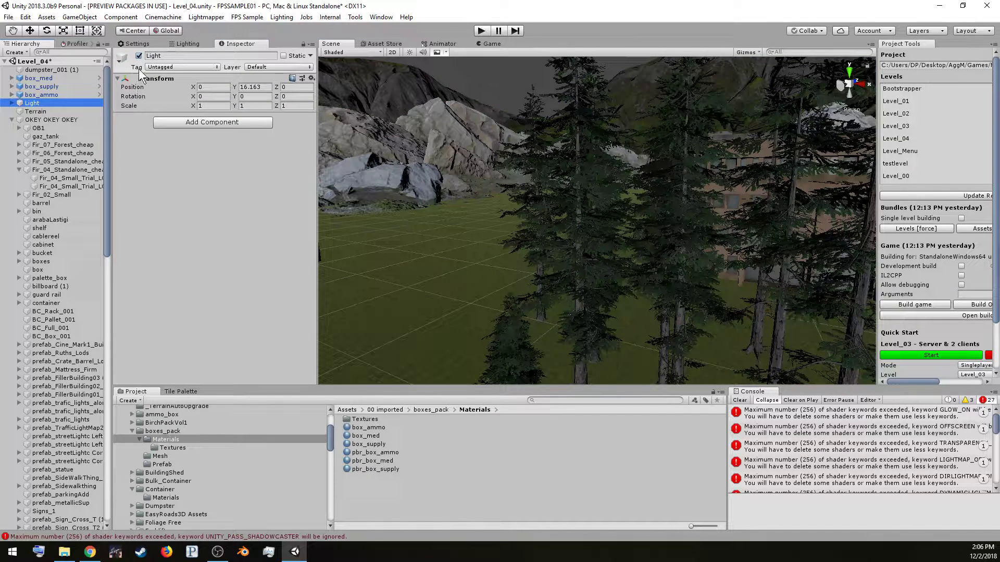
right_drag(670, 243, 152, 251)
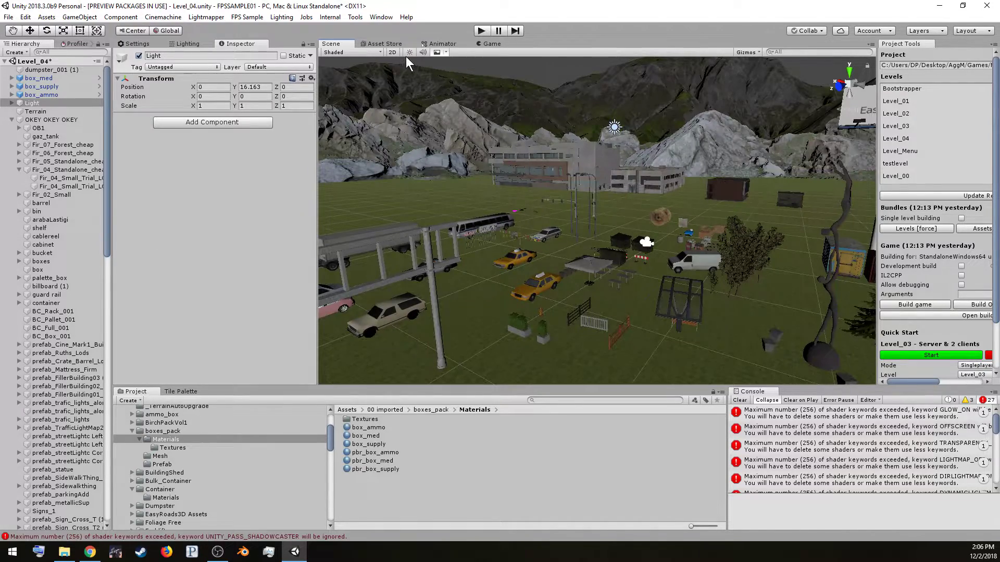
right_drag(405, 56, 155, 296)
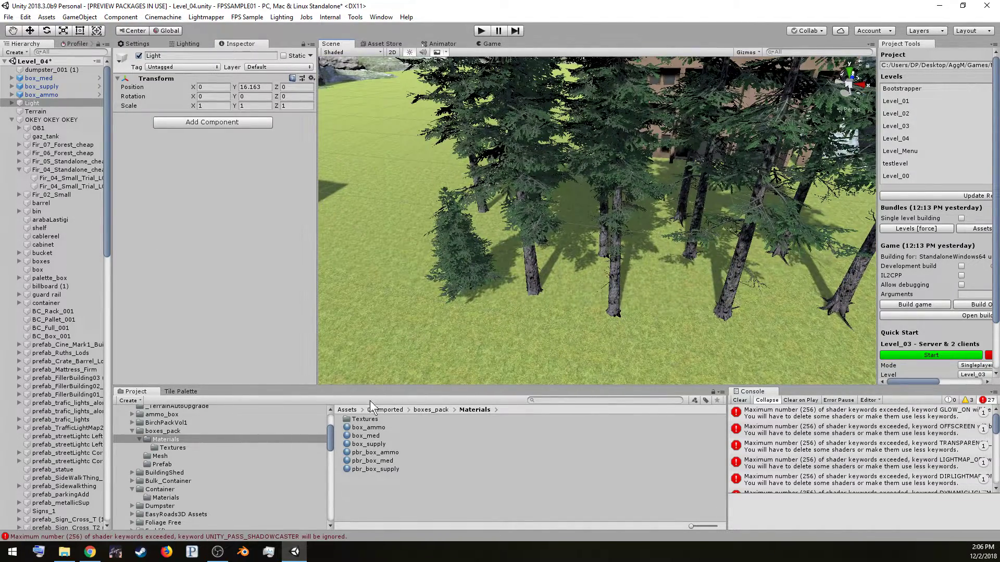
right_drag(396, 380, 438, 356)
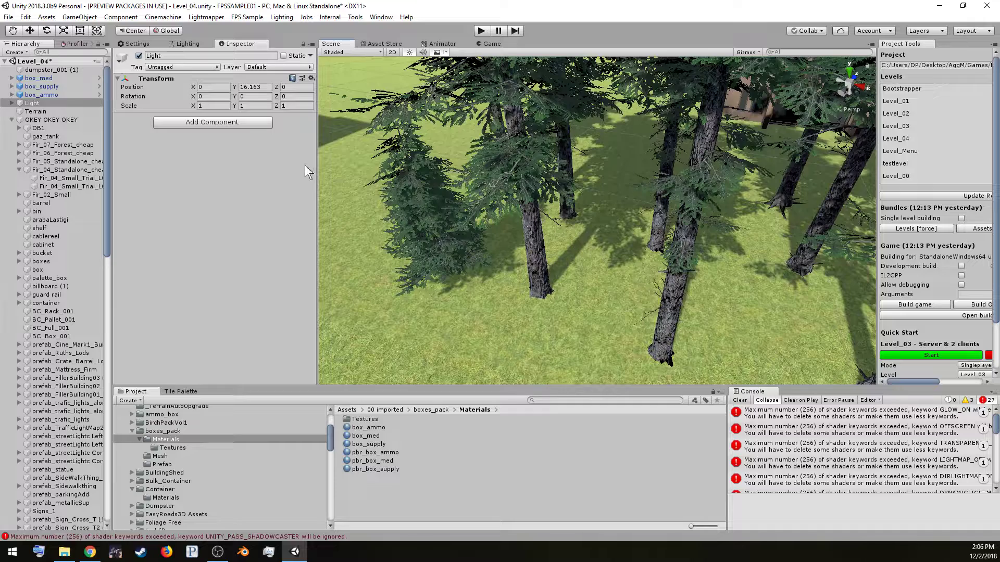
- Open the BirchPackVol1 Materials folder and review the Branches_06 texture's import settings
right_drag(339, 156, 542, 111)
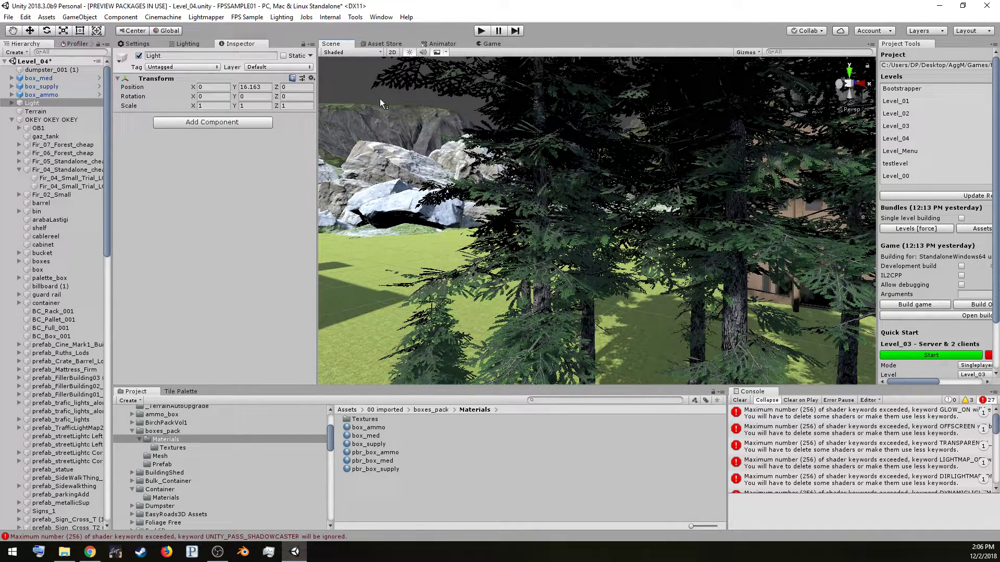
click(133, 431)
scroll(221, 442, up, 2)
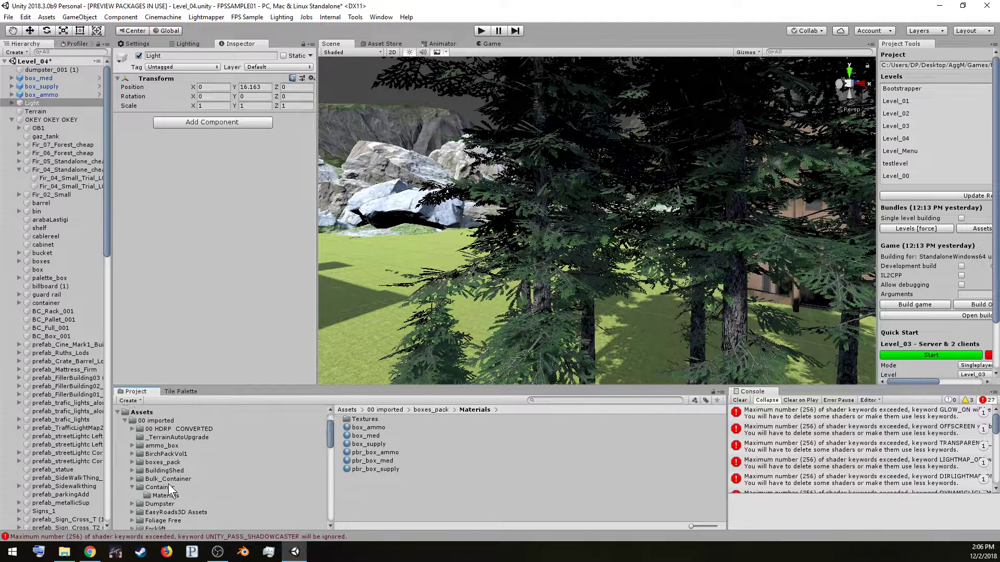
click(183, 453)
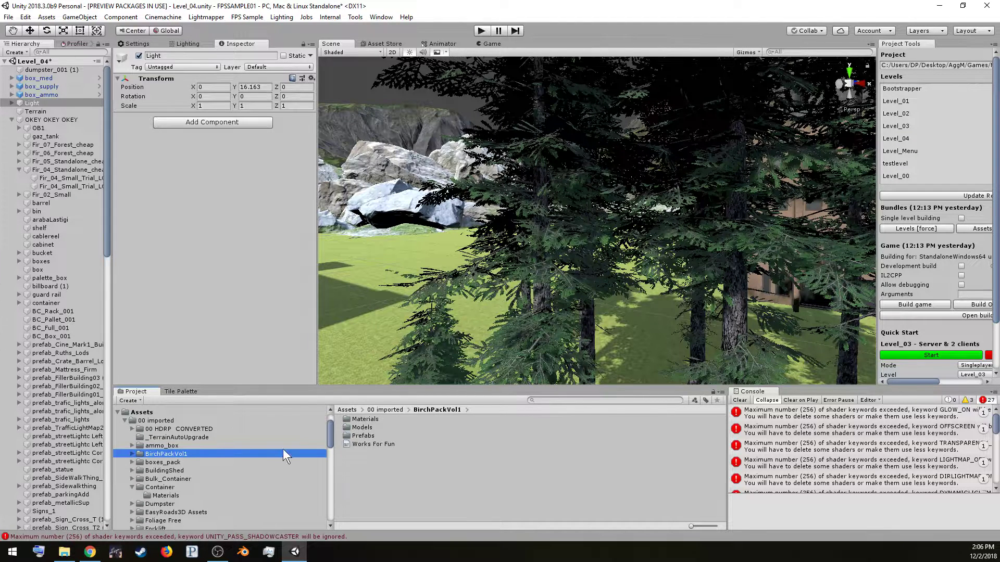
double_click(365, 420)
click(375, 419)
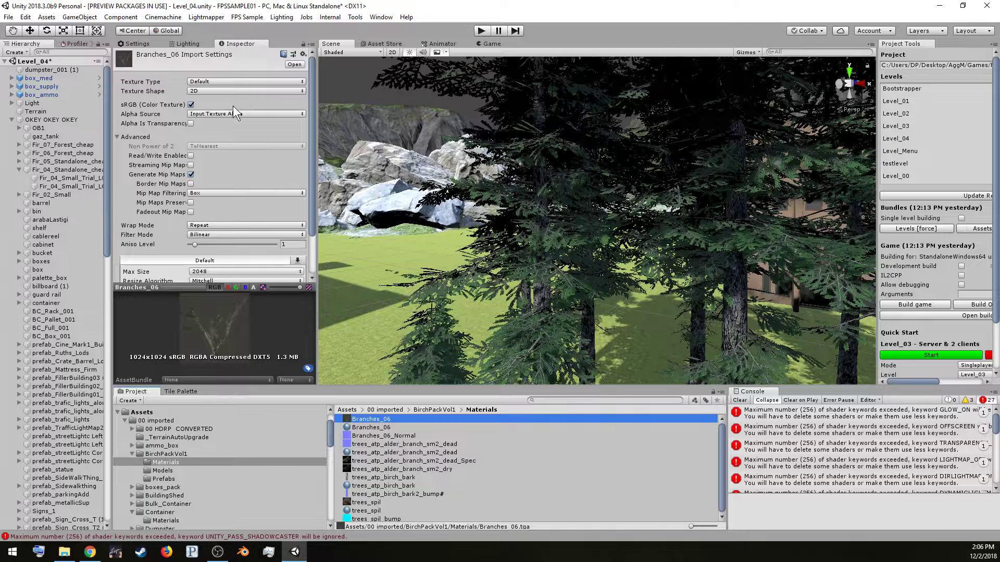
drag(313, 116, 329, 159)
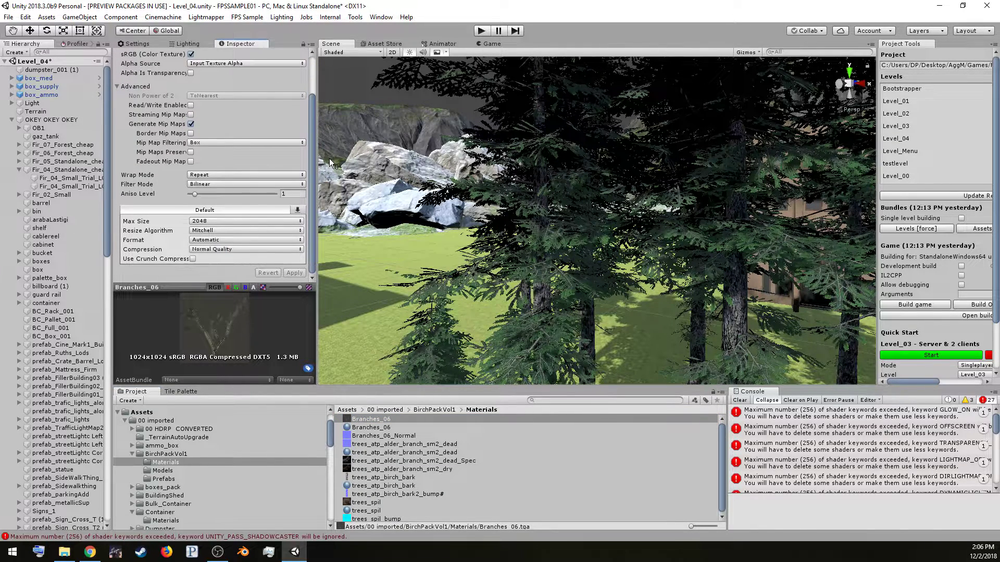
- Review the Branches_06 material's shader and surface options, and collapse the BirchPackVol1 folder
click(371, 427)
drag(313, 110, 311, 91)
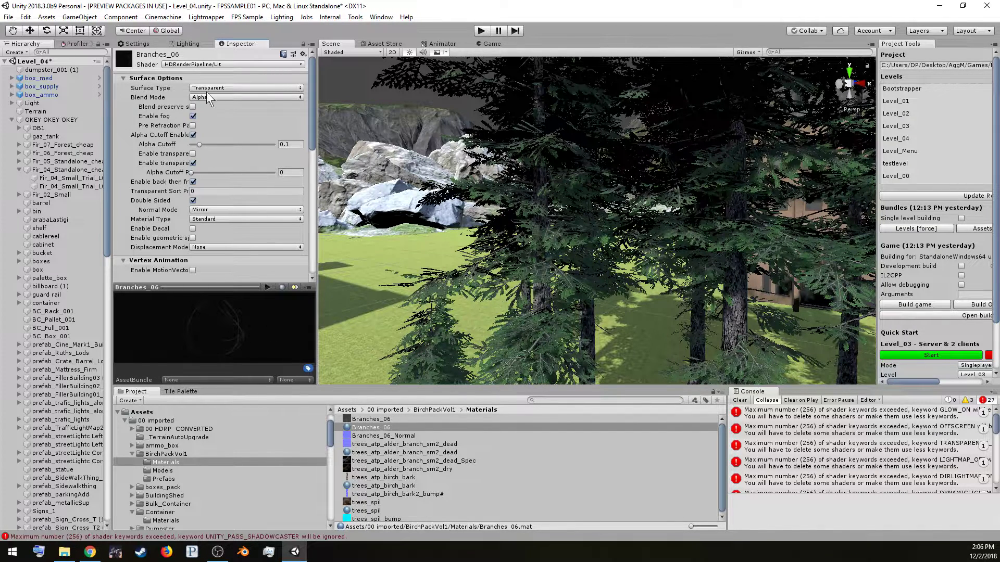
click(158, 454)
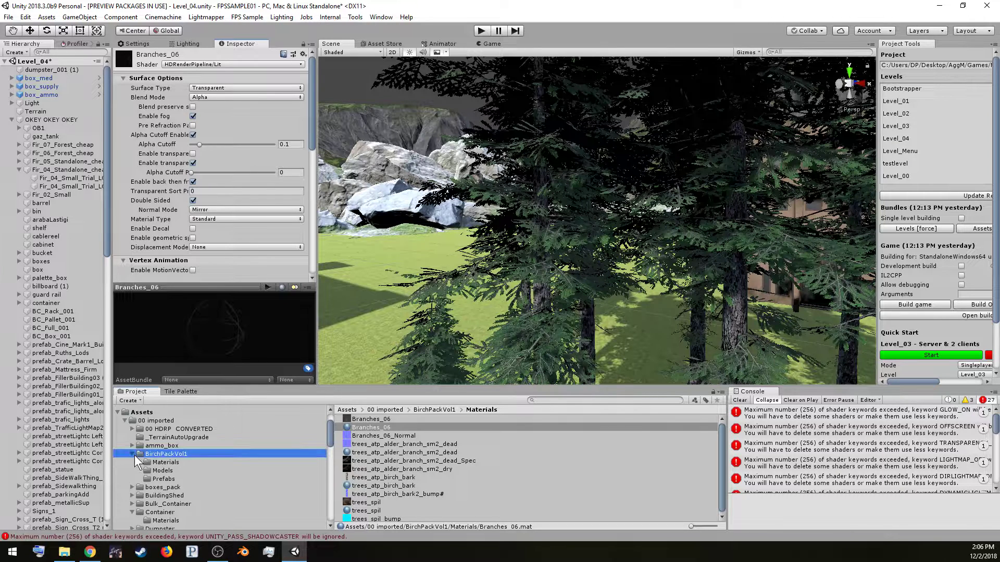
click(133, 454)
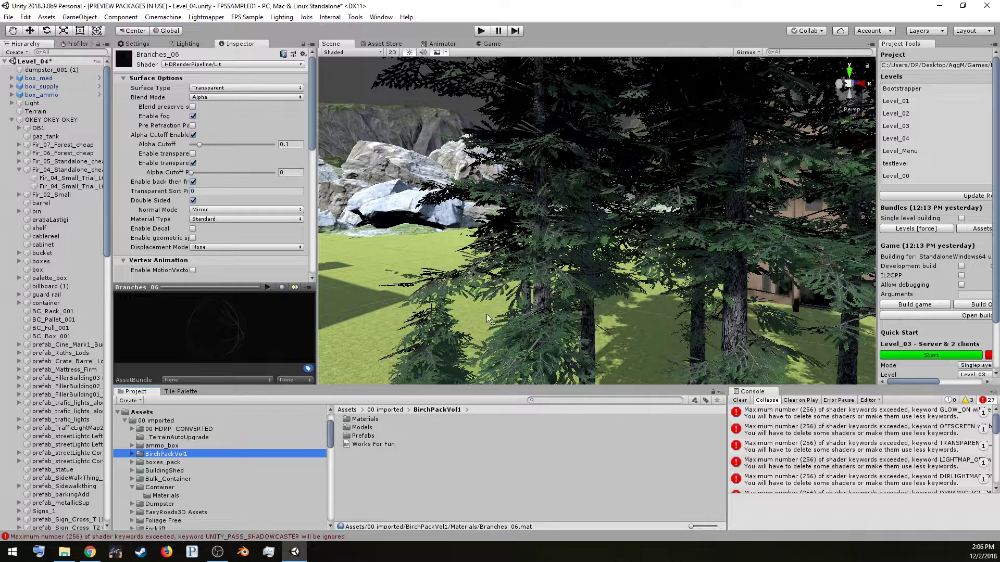
- Browse the contents of the EasyRoads3D Assets and Foliage Free folders
click(176, 512)
scroll(308, 467, down, 3)
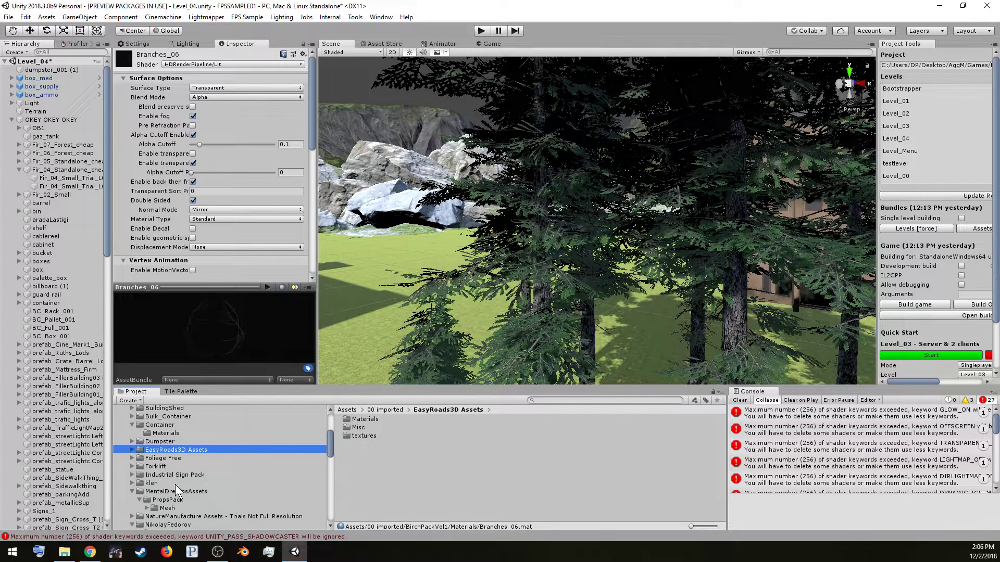
click(176, 460)
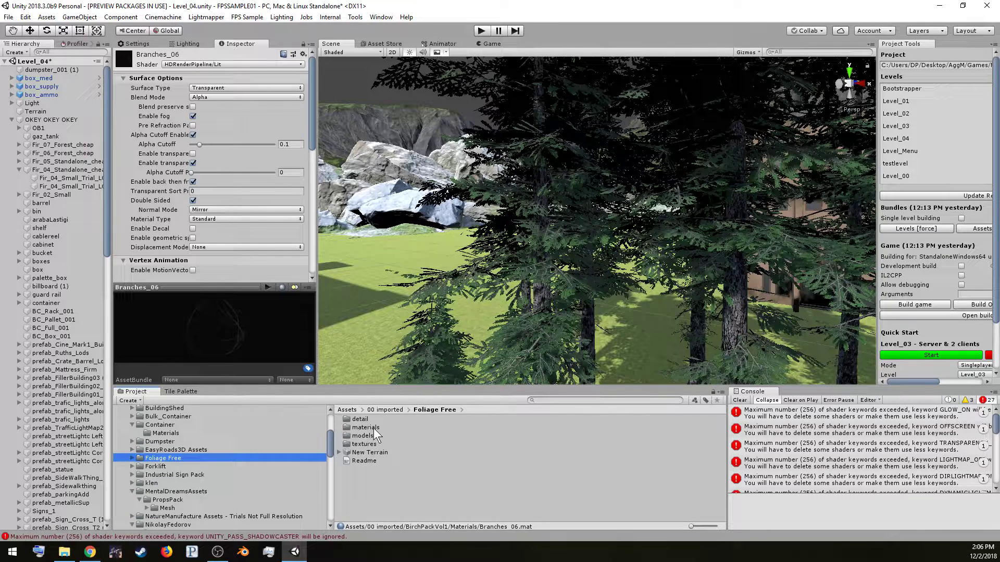
right_click(592, 319)
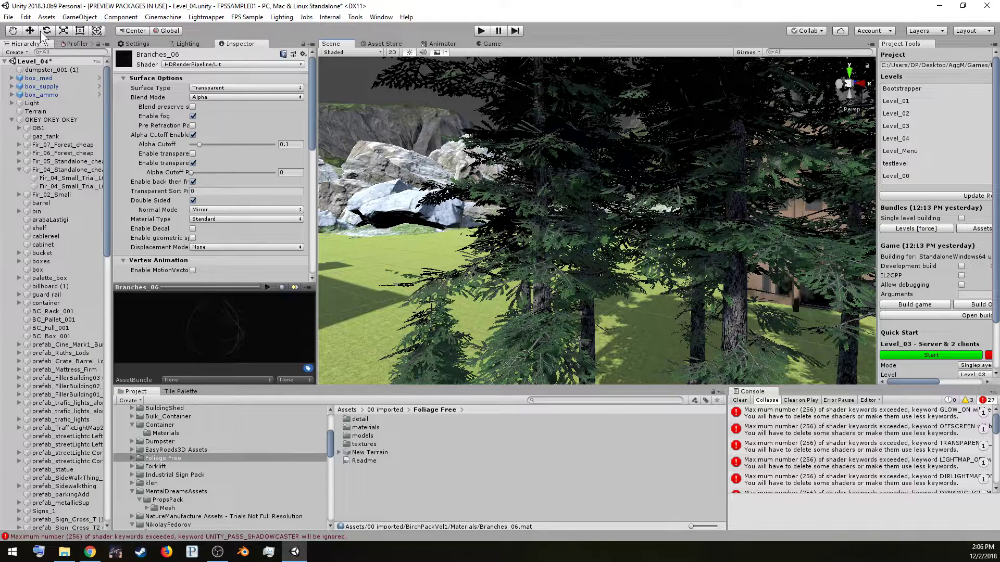
- Select the Fir_04_Small_Trial_LOD0 tree in the scene and expand its M_Fir_Leaves material's surface options
click(540, 118)
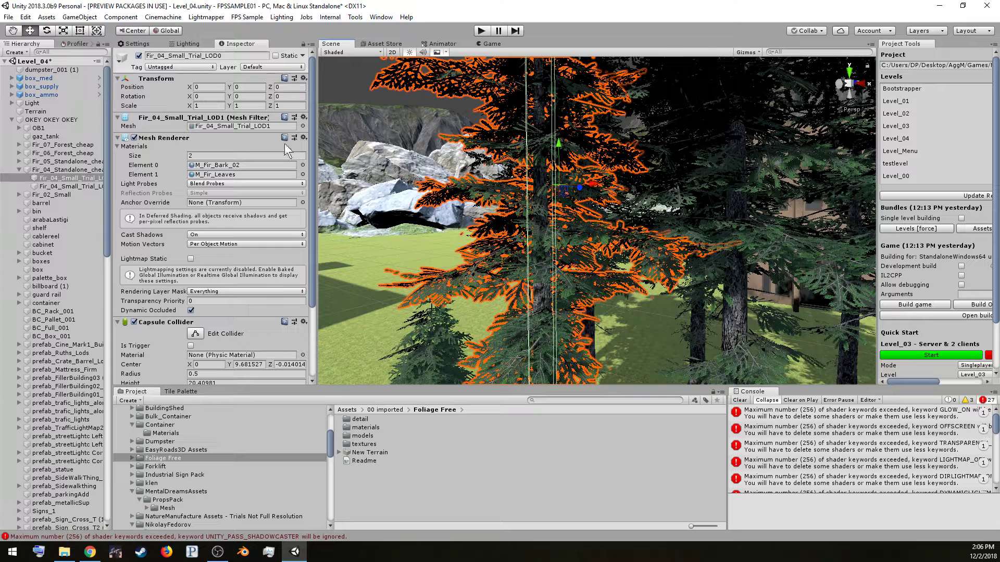
click(86, 176)
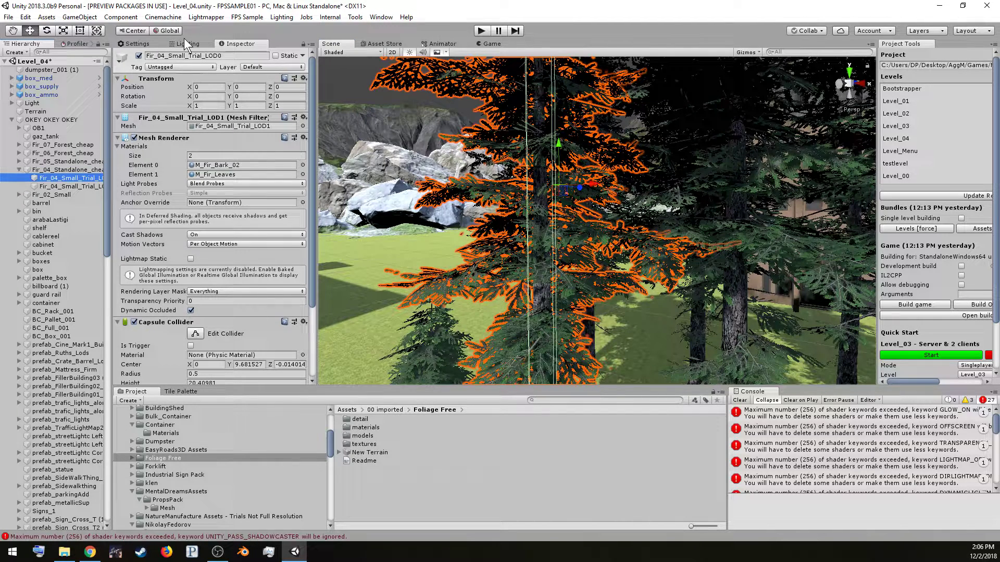
scroll(174, 250, down, 3)
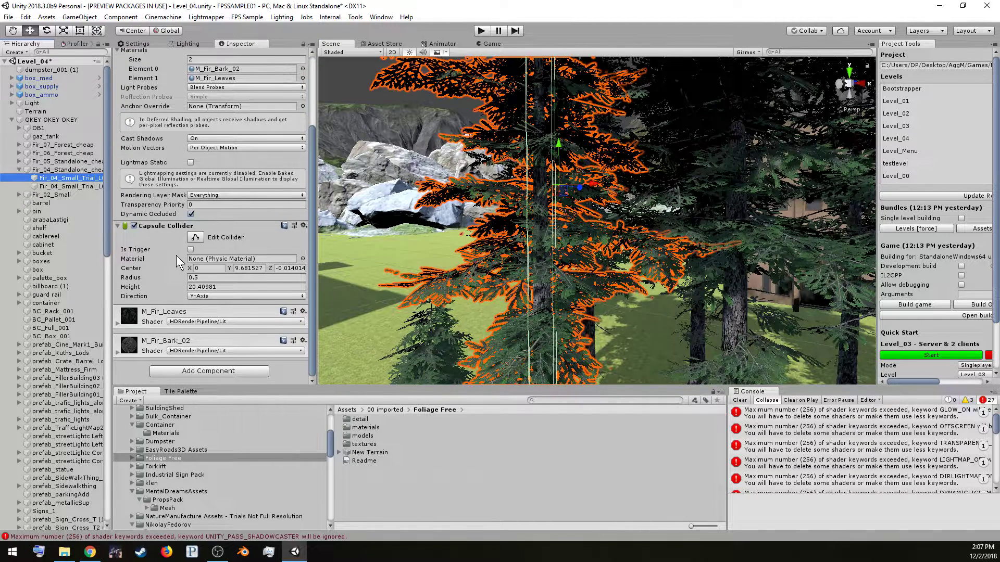
click(117, 323)
scroll(198, 281, down, 4)
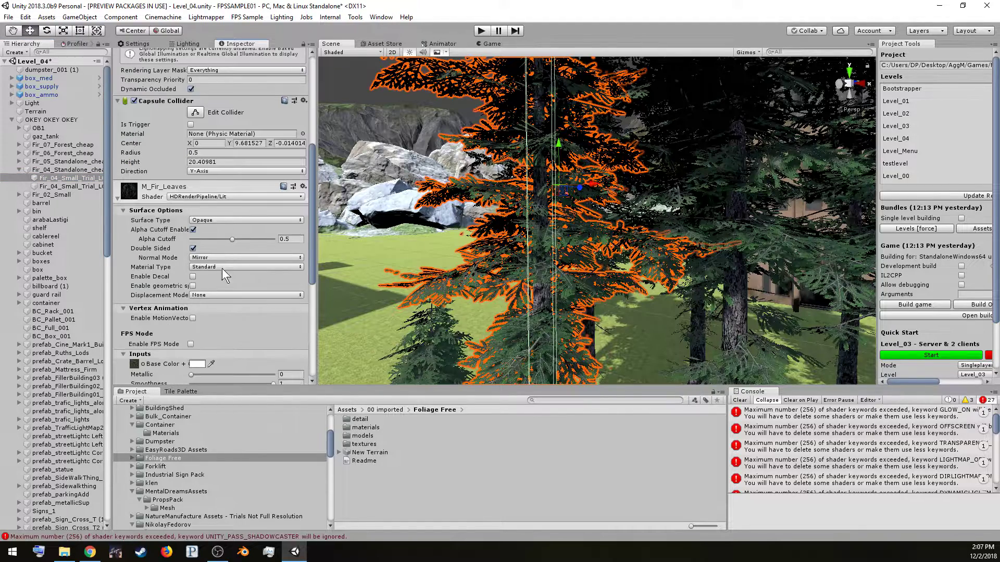
- Try the M_Fir_Leaves Alpha Cutoff at 0 and at 1, examining the fir foliage up close
drag(231, 239, 174, 234)
right_drag(756, 194, 686, 255)
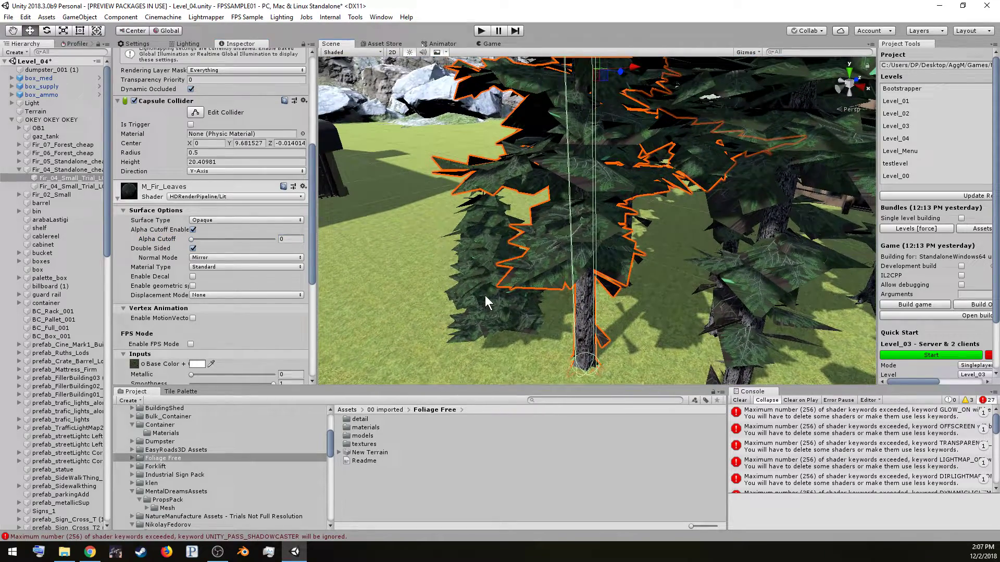
scroll(443, 200, up, 5)
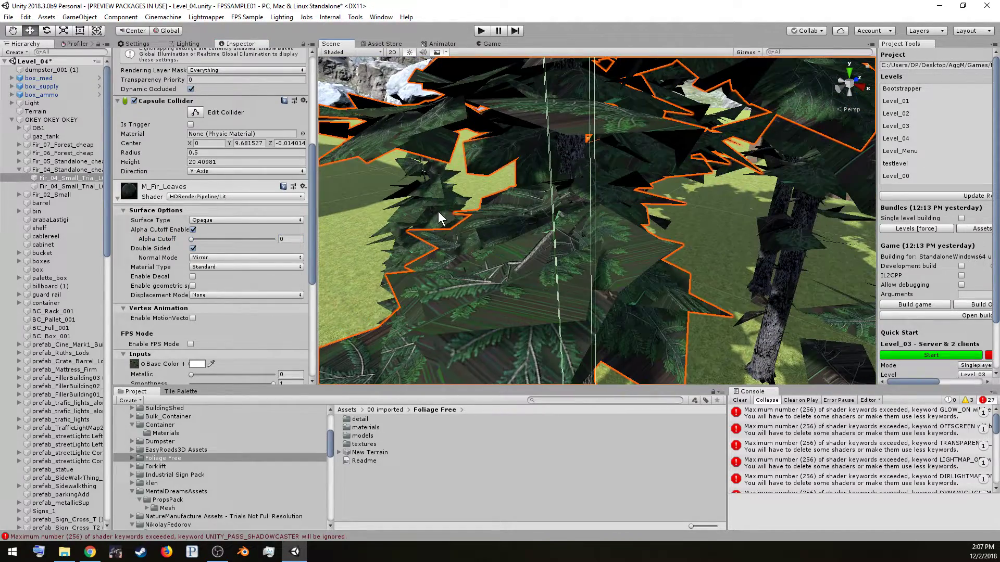
drag(191, 239, 309, 238)
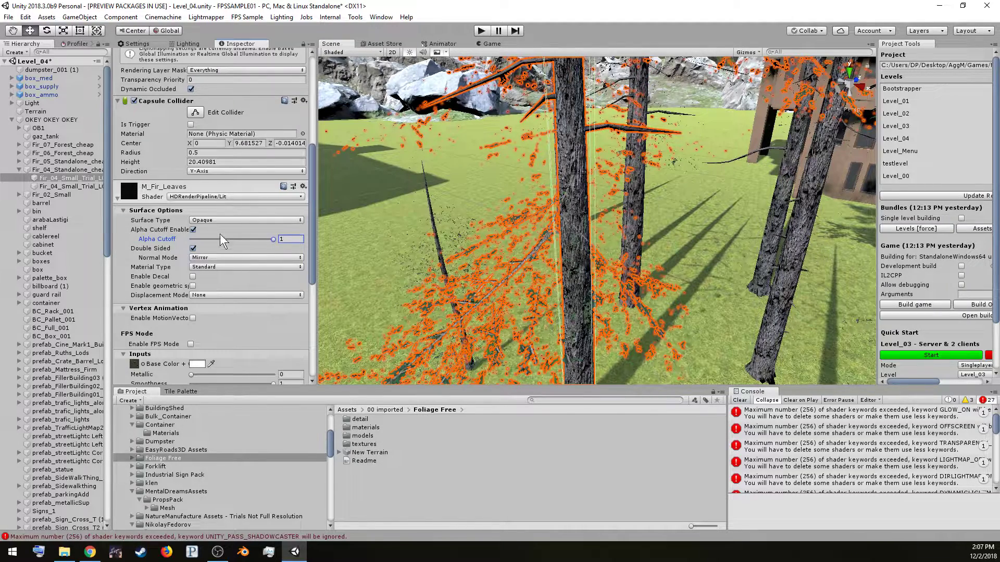
- Set the M_Fir_Leaves Alpha Cutoff to 0.322 and minimize the editor window
drag(270, 238, 218, 245)
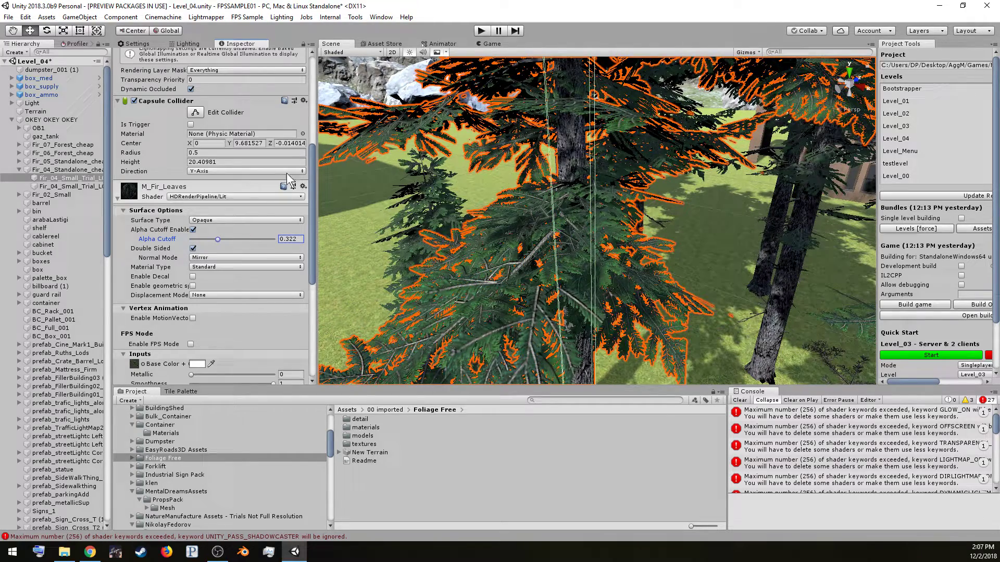
click(939, 5)
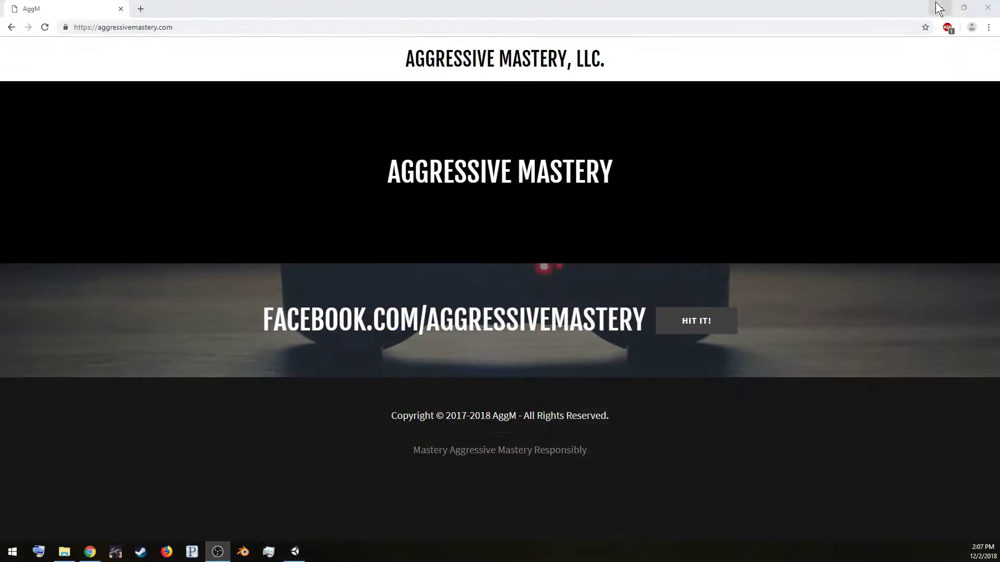